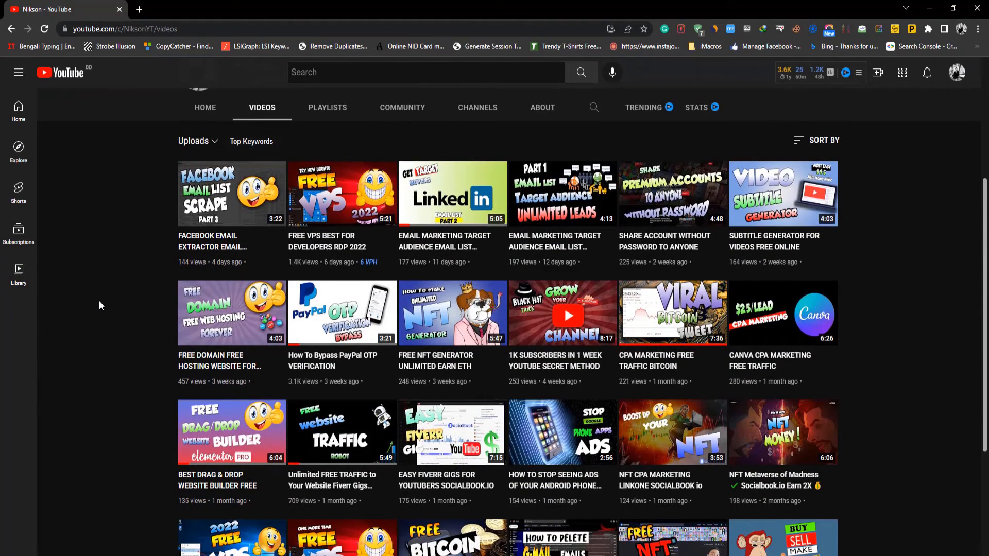
- Browse the uploaded videos on the Nikson YouTube channel
{"action": "scroll", "coordinate": [99, 302], "scroll_direction": "down", "scroll_amount": 3}
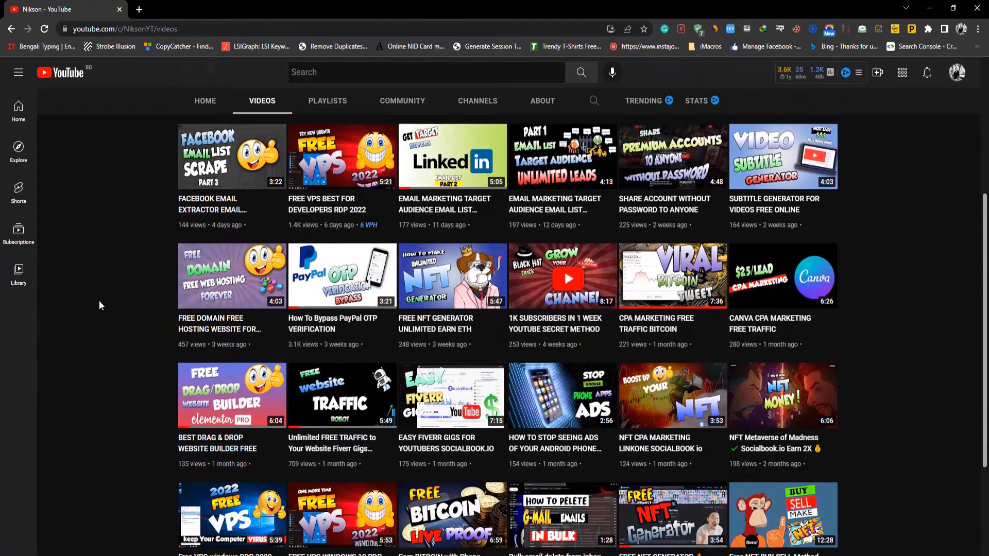
{"action": "scroll", "coordinate": [100, 304], "scroll_direction": "down", "scroll_amount": 6}
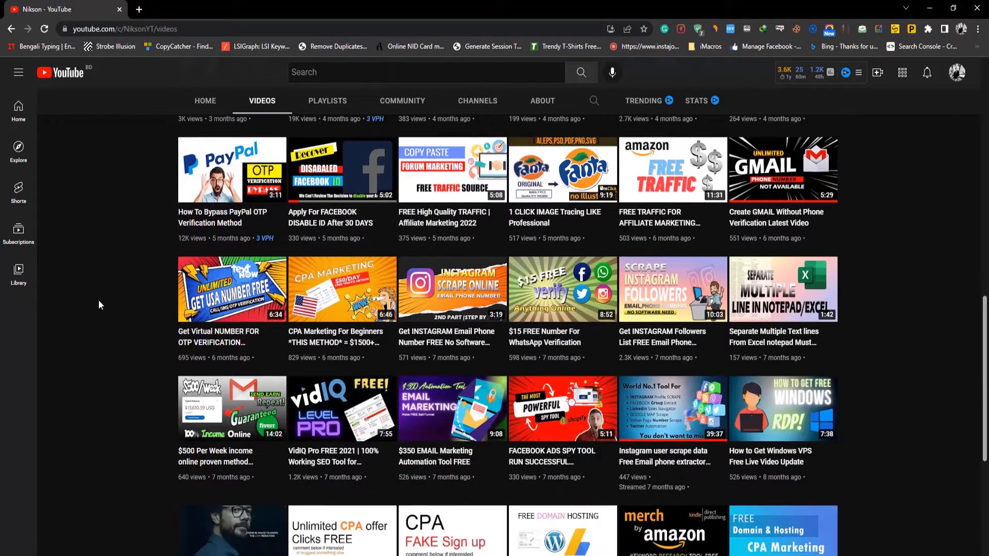
{"action": "scroll", "coordinate": [97, 299], "scroll_direction": "down", "scroll_amount": 5}
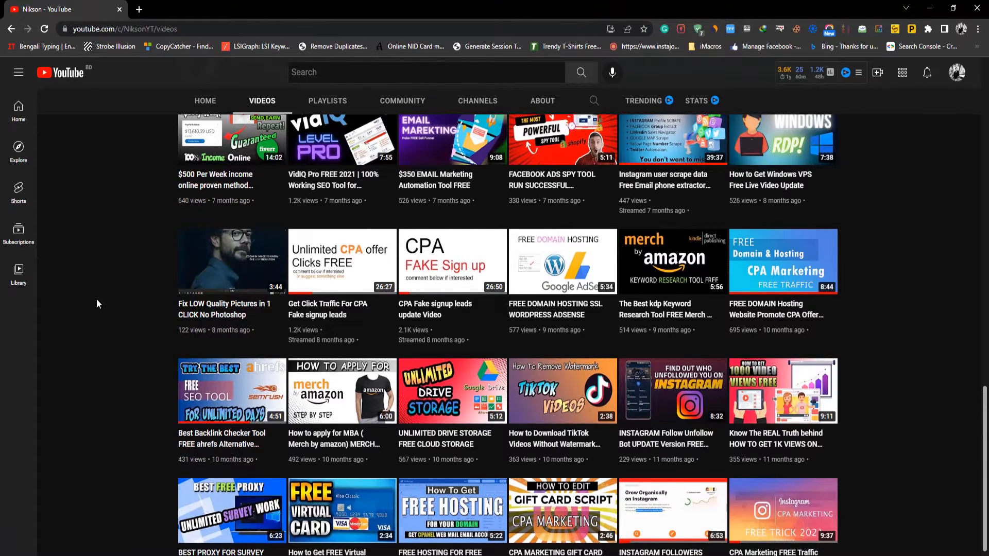
{"action": "scroll", "coordinate": [97, 299], "scroll_direction": "down", "scroll_amount": 1}
{"action": "scroll", "coordinate": [97, 299], "scroll_direction": "down", "scroll_amount": 6}
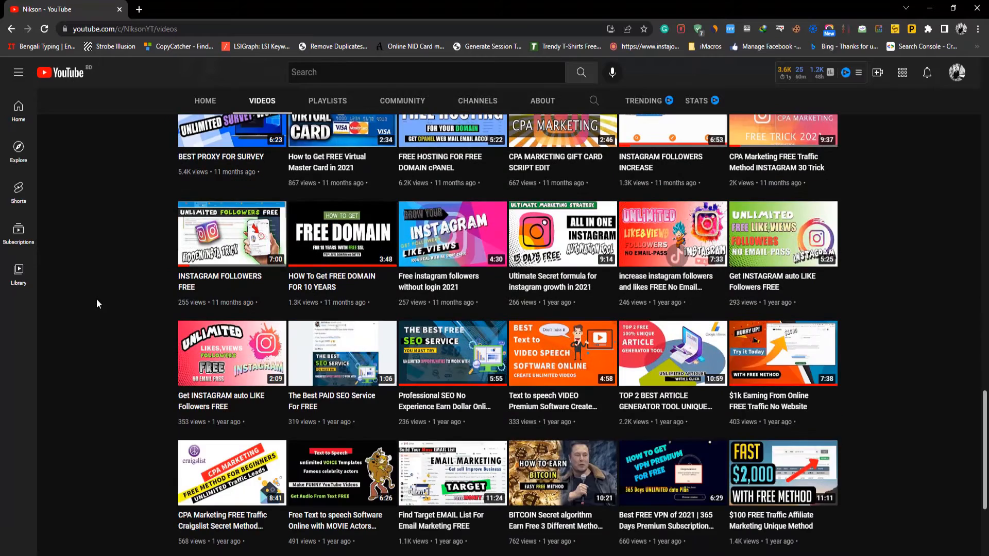
{"action": "scroll", "coordinate": [97, 304], "scroll_direction": "down", "scroll_amount": 4}
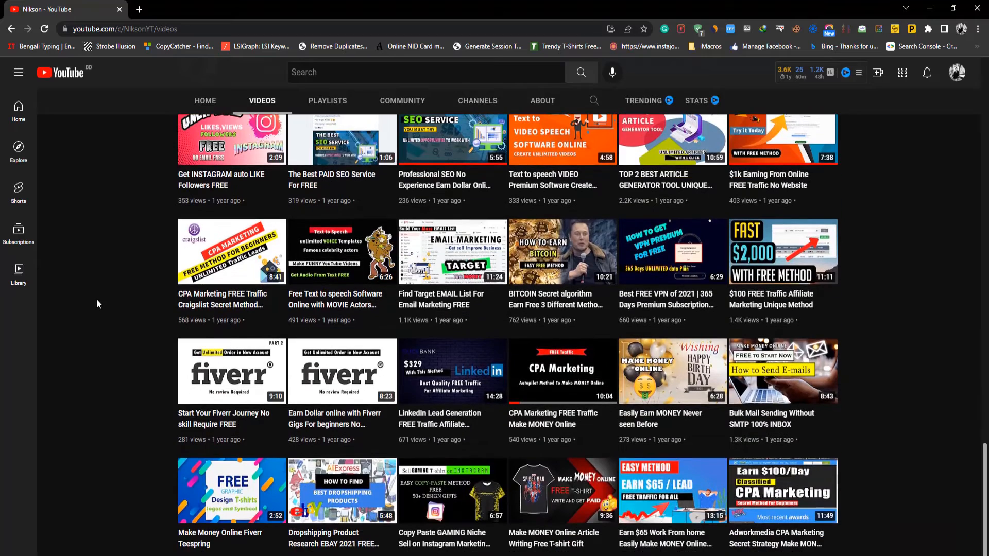
{"action": "scroll", "coordinate": [97, 299], "scroll_direction": "down", "scroll_amount": 2}
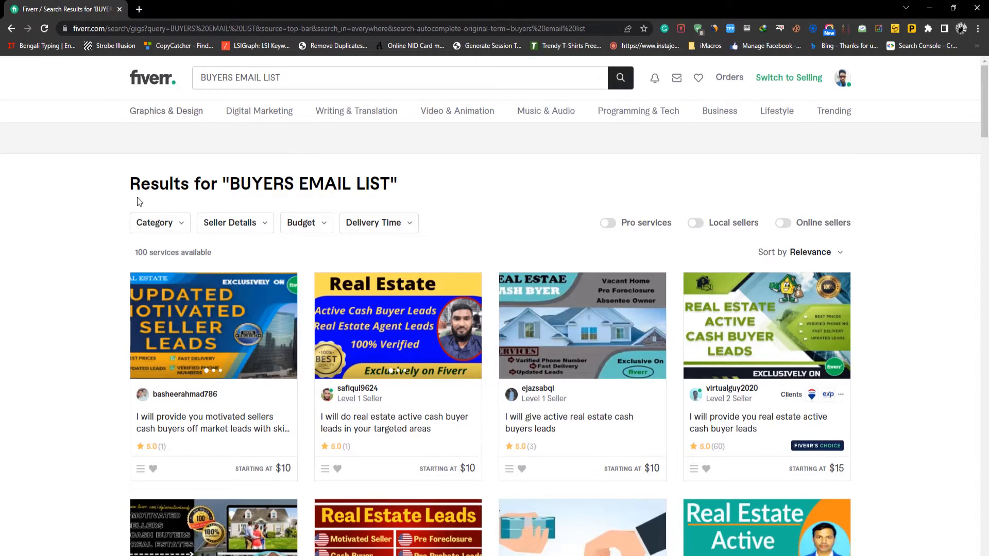
- Examine the Fiverr gigs and their starting prices in the search results for "BUYERS EMAIL LIST"
{"action": "scroll", "coordinate": [138, 202], "scroll_direction": "down", "scroll_amount": 6}
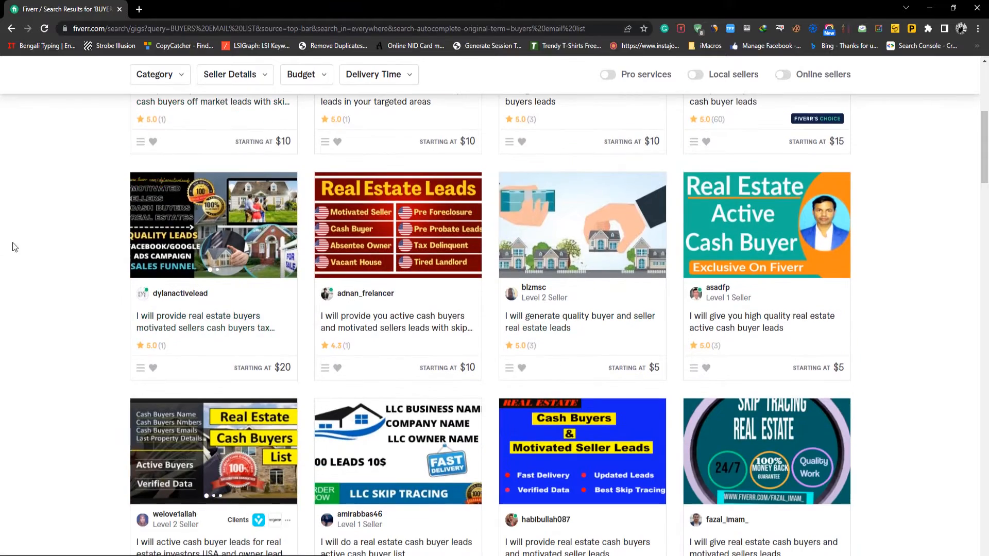
{"action": "scroll", "coordinate": [155, 243], "scroll_direction": "down", "scroll_amount": 4}
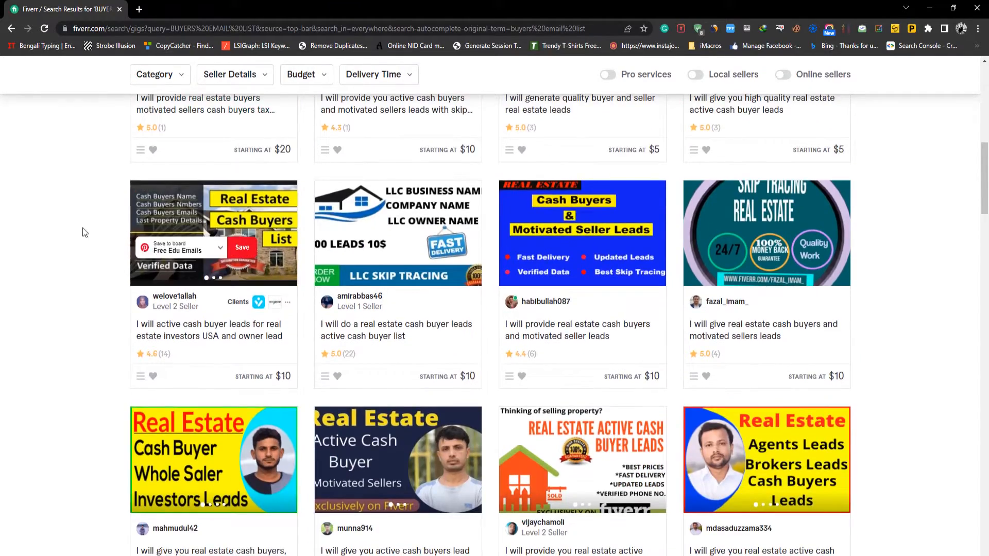
{"action": "scroll", "coordinate": [387, 276], "scroll_direction": "down", "scroll_amount": 1}
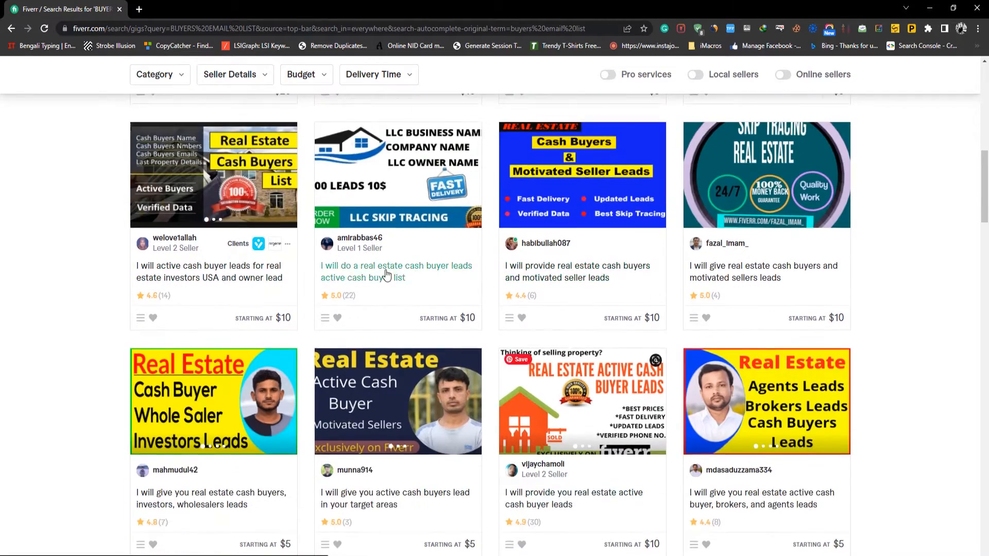
{"action": "scroll", "coordinate": [469, 286], "scroll_direction": "down", "scroll_amount": 3}
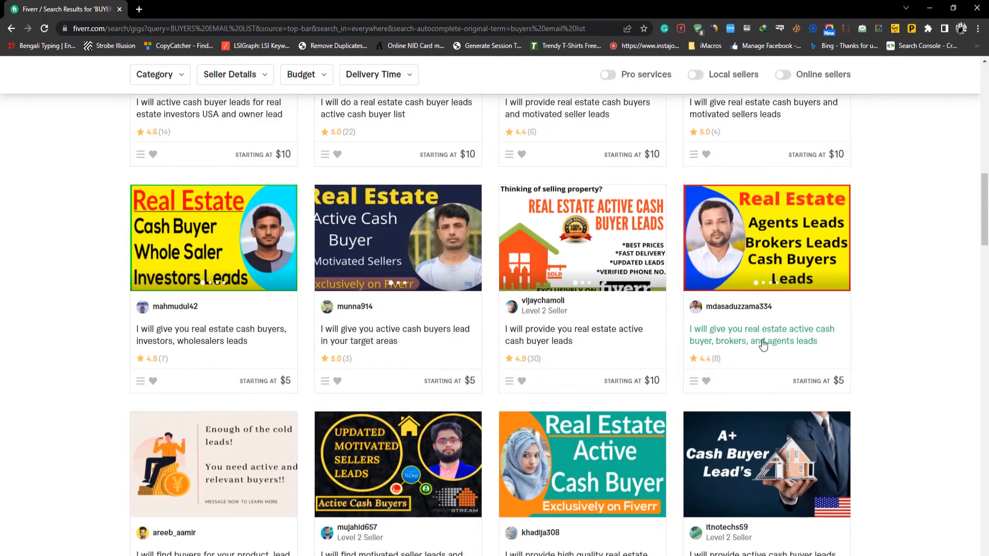
{"action": "scroll", "coordinate": [299, 321], "scroll_direction": "down", "scroll_amount": 2}
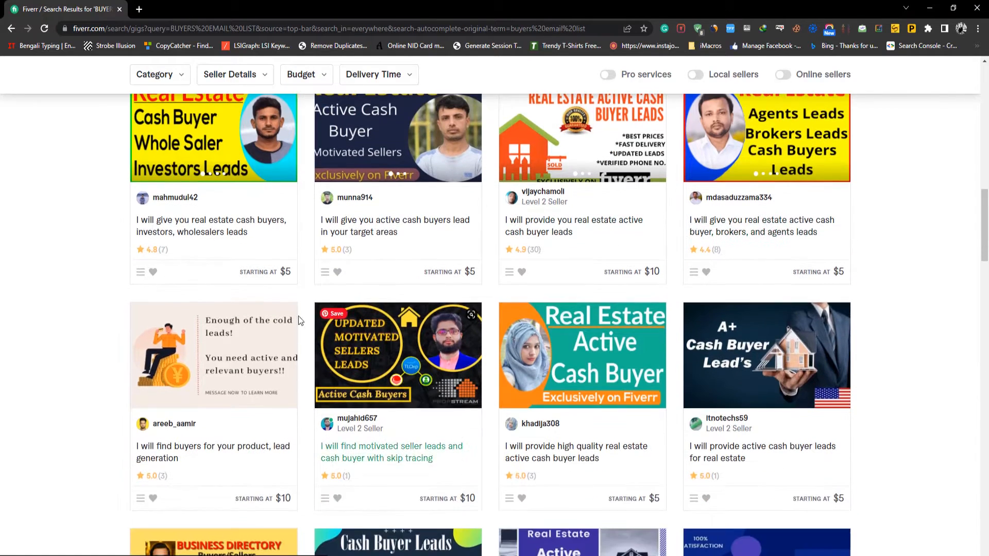
{"action": "scroll", "coordinate": [292, 315], "scroll_direction": "down", "scroll_amount": 1}
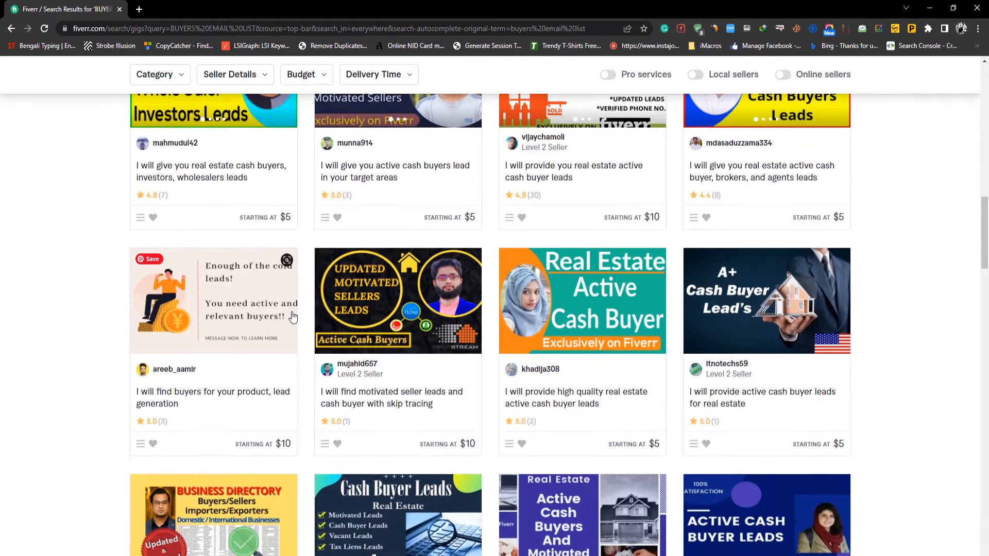
{"action": "scroll", "coordinate": [292, 315], "scroll_direction": "down", "scroll_amount": 2}
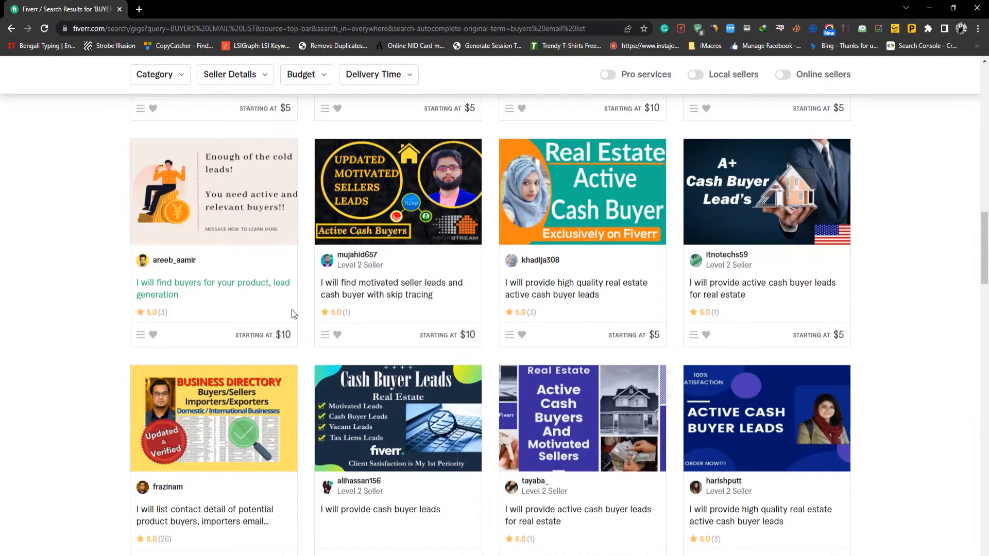
{"action": "scroll", "coordinate": [42, 349], "scroll_direction": "down", "scroll_amount": 3}
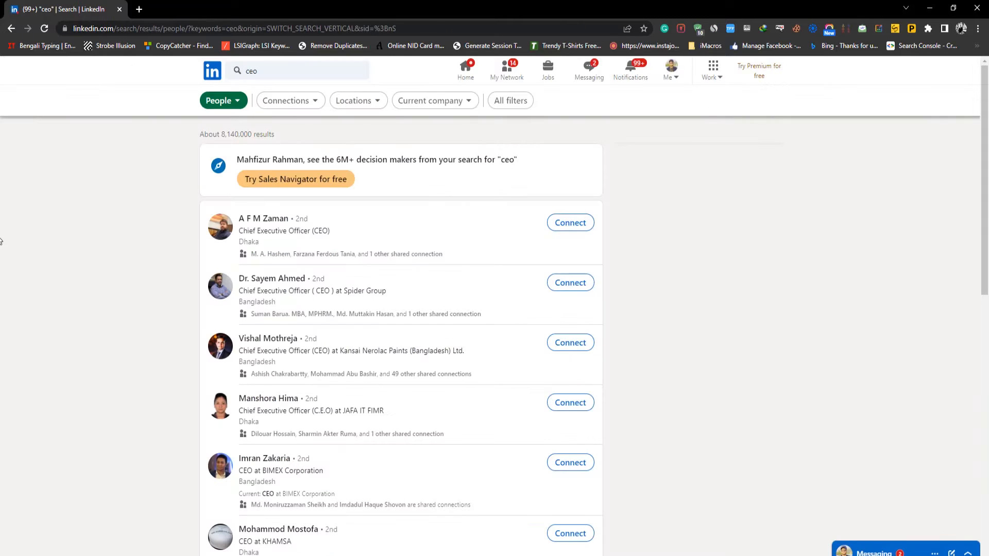
- Look through the LinkedIn people search results for "ceo"
{"action": "scroll", "coordinate": [156, 171], "scroll_direction": "down", "scroll_amount": 4}
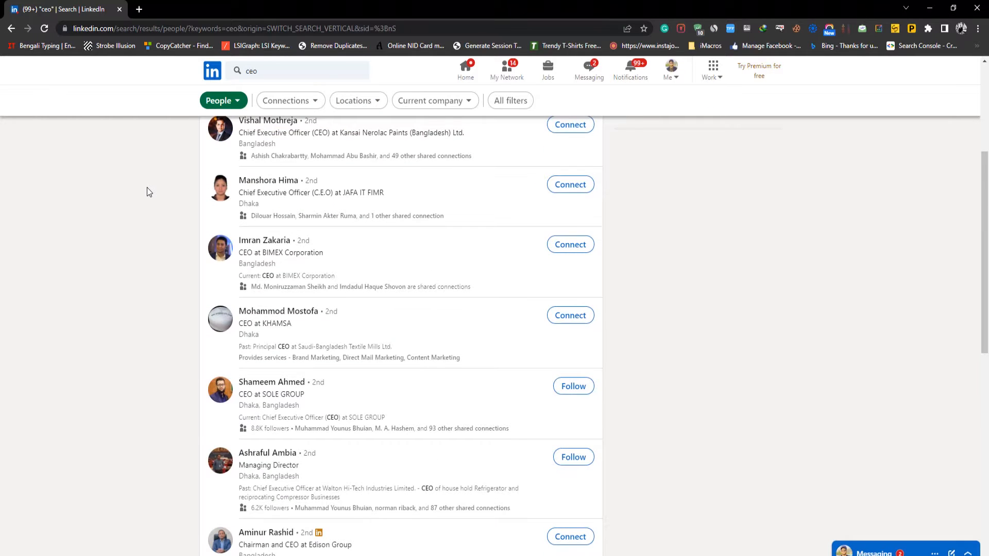
{"action": "scroll", "coordinate": [148, 185], "scroll_direction": "down", "scroll_amount": 5}
{"action": "scroll", "coordinate": [183, 221], "scroll_direction": "up", "scroll_amount": 5}
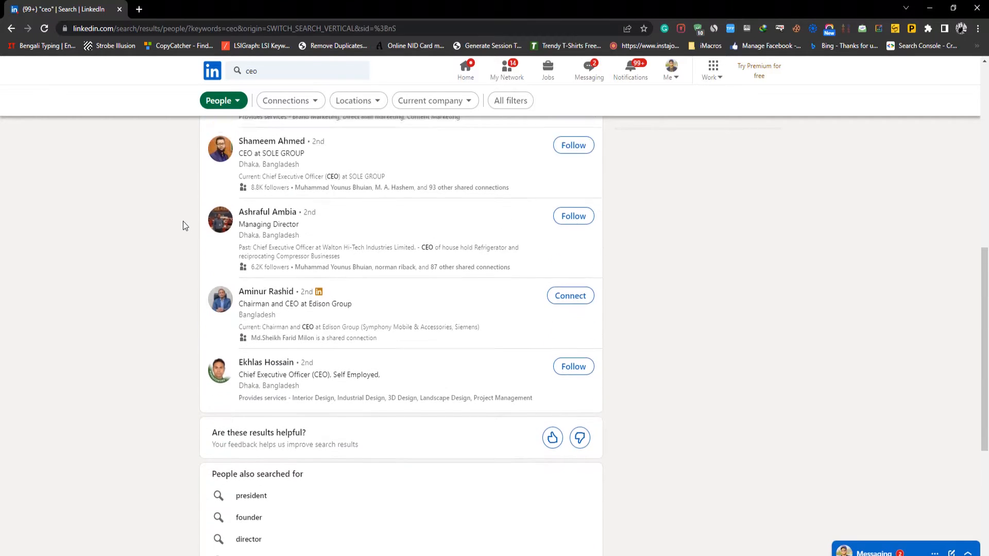
{"action": "scroll", "coordinate": [782, 257], "scroll_direction": "up", "scroll_amount": 1}
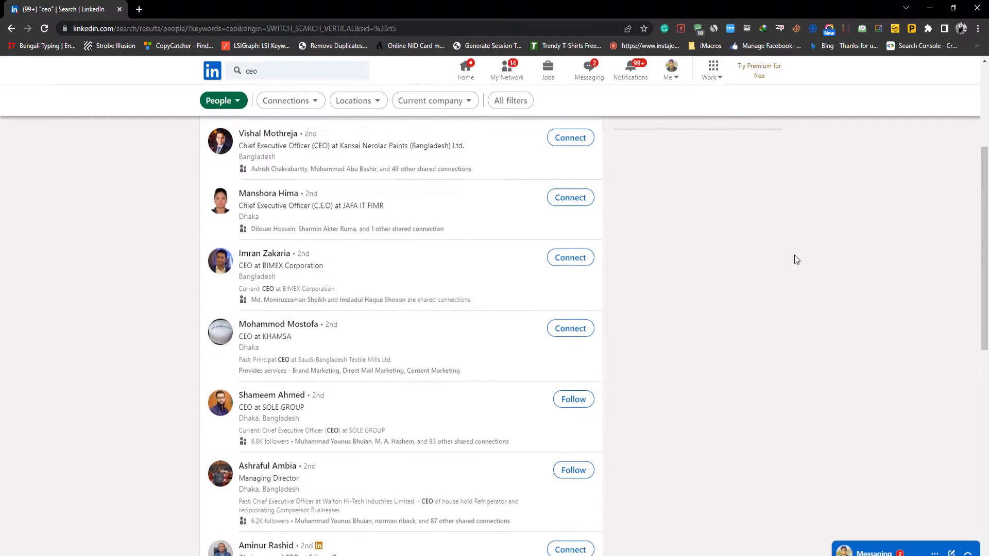
{"action": "scroll", "coordinate": [794, 255], "scroll_direction": "up", "scroll_amount": 1}
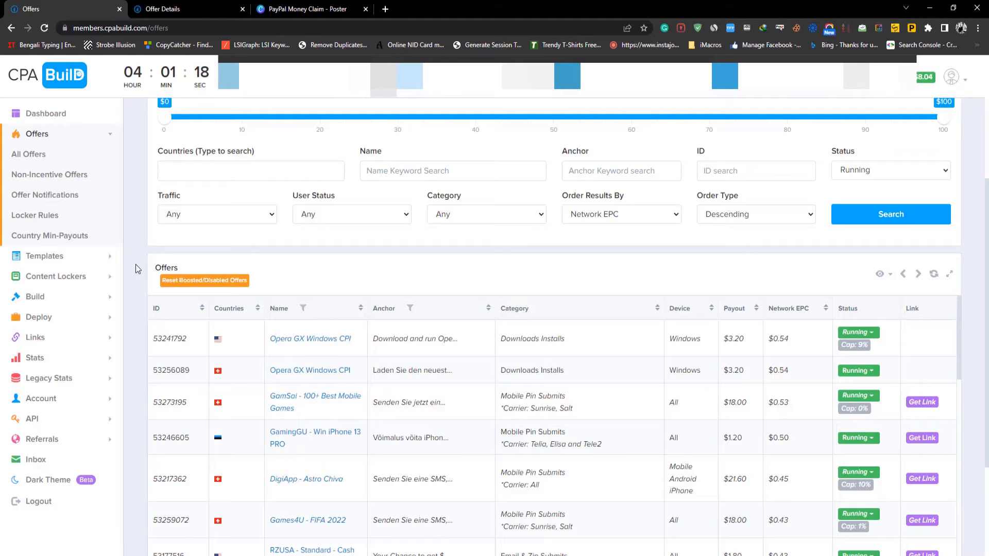
- Filter the CPABuild offers by the Email & Zip Submits category and run the search
{"action": "scroll", "coordinate": [134, 264], "scroll_direction": "up", "scroll_amount": 1}
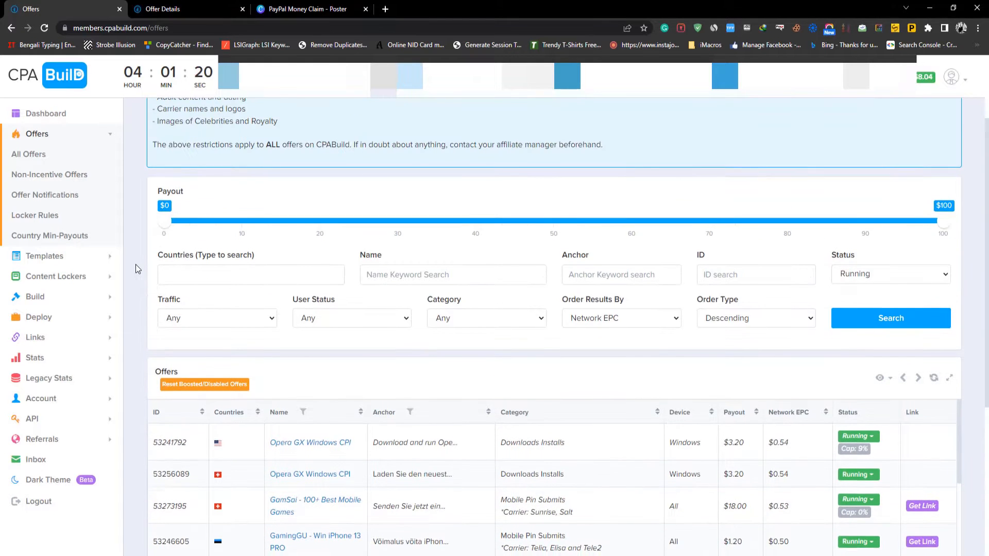
{"action": "scroll", "coordinate": [135, 264], "scroll_direction": "down", "scroll_amount": 2}
{"action": "scroll", "coordinate": [134, 264], "scroll_direction": "down", "scroll_amount": 2}
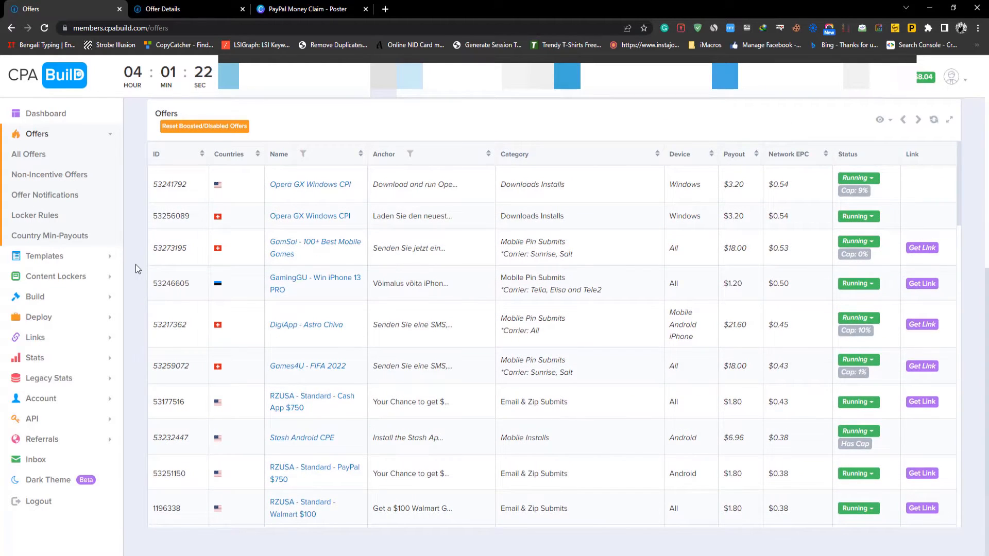
{"action": "scroll", "coordinate": [135, 264], "scroll_direction": "up", "scroll_amount": 3}
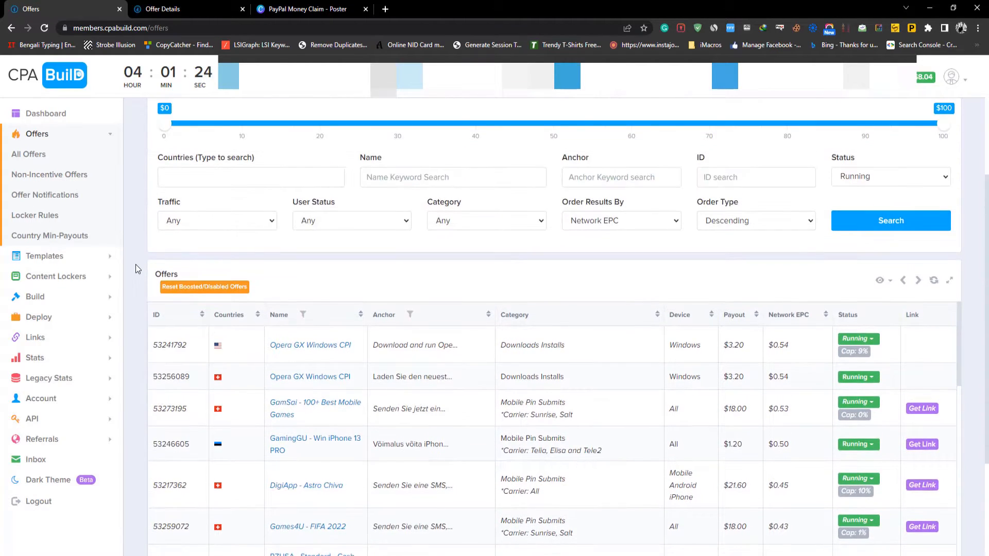
{"action": "scroll", "coordinate": [135, 269], "scroll_direction": "down", "scroll_amount": 1}
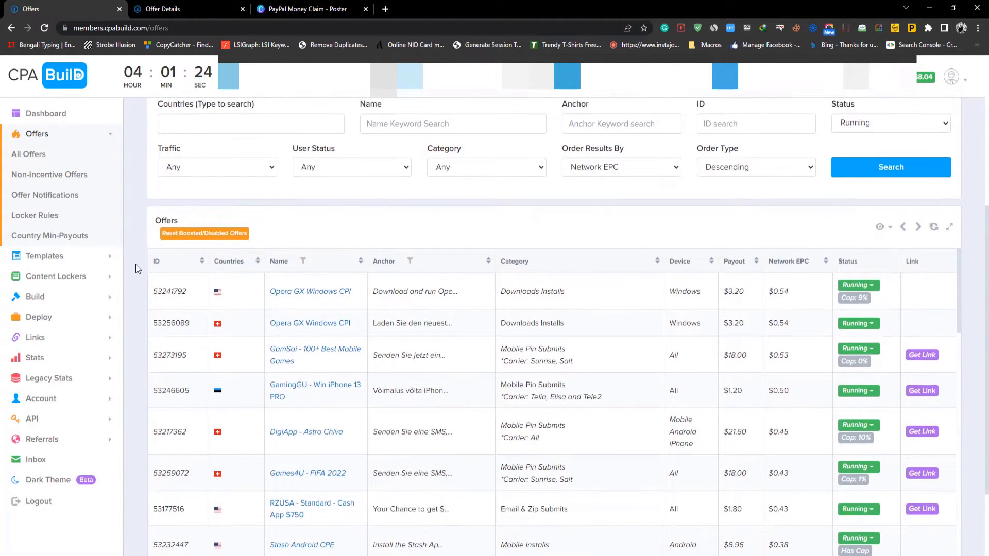
{"action": "left_click", "coordinate": [478, 174]}
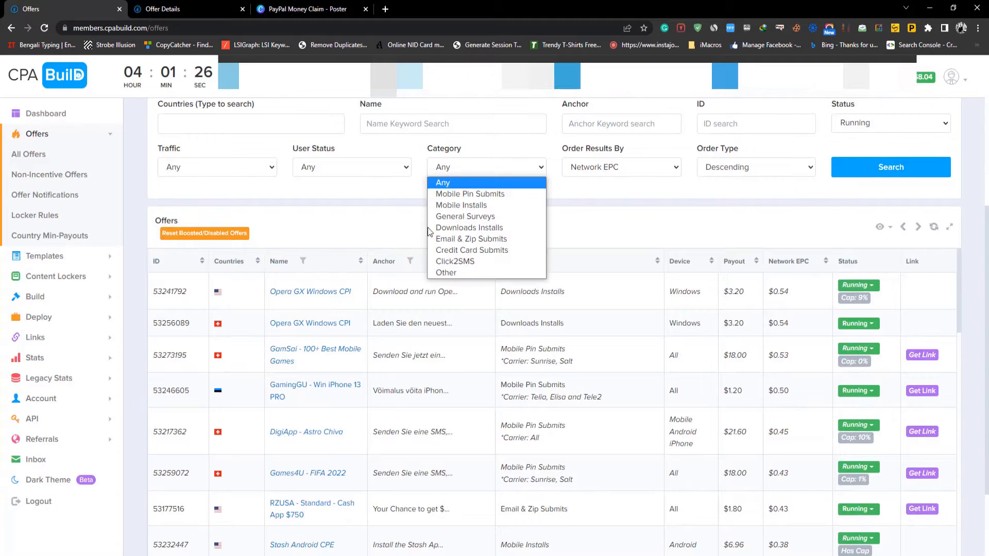
{"action": "left_click", "coordinate": [491, 239]}
{"action": "left_click", "coordinate": [852, 174]}
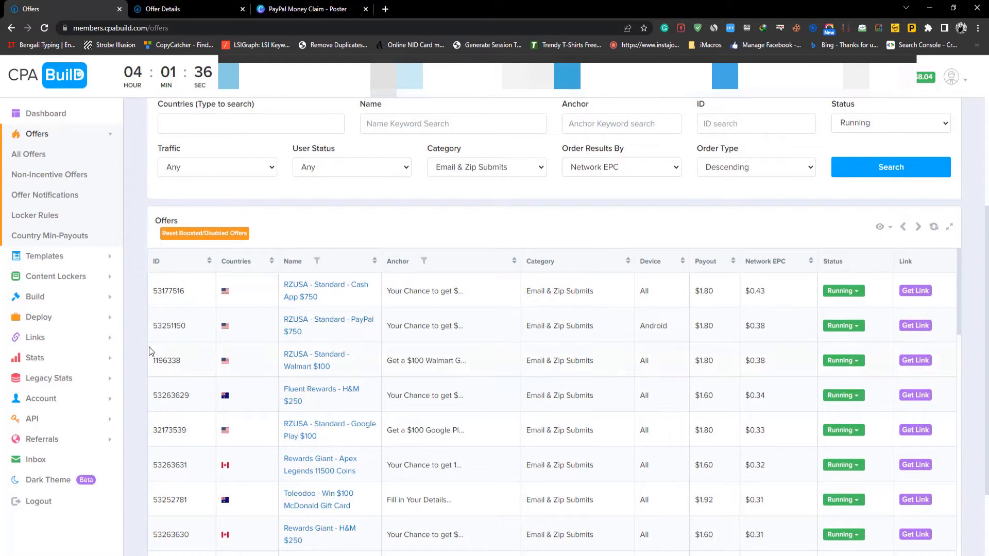
- View the link of the "WholeMom - Win $200 Walmart Gift Card" offer and open its offer details page
{"action": "scroll", "coordinate": [468, 430], "scroll_direction": "down", "scroll_amount": 4}
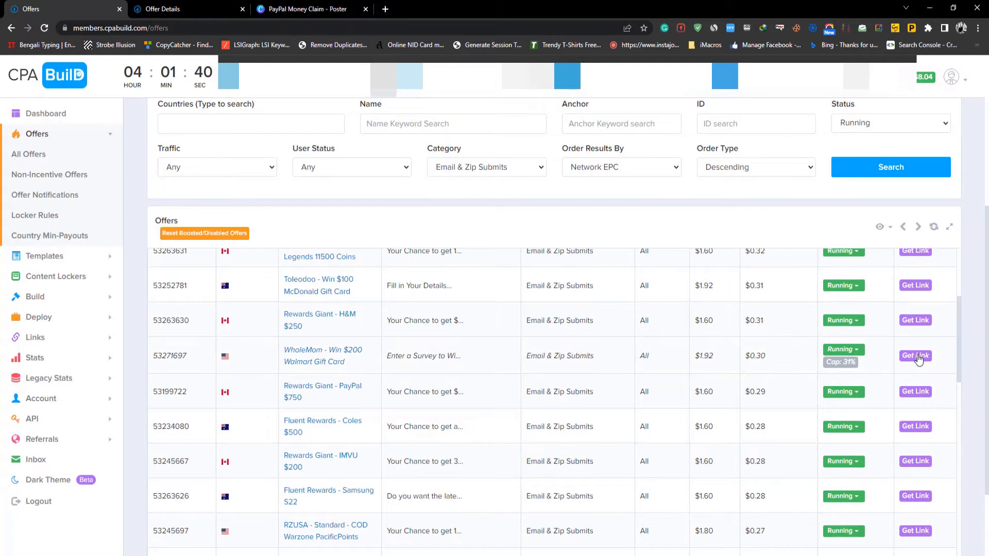
{"action": "left_click", "coordinate": [917, 357]}
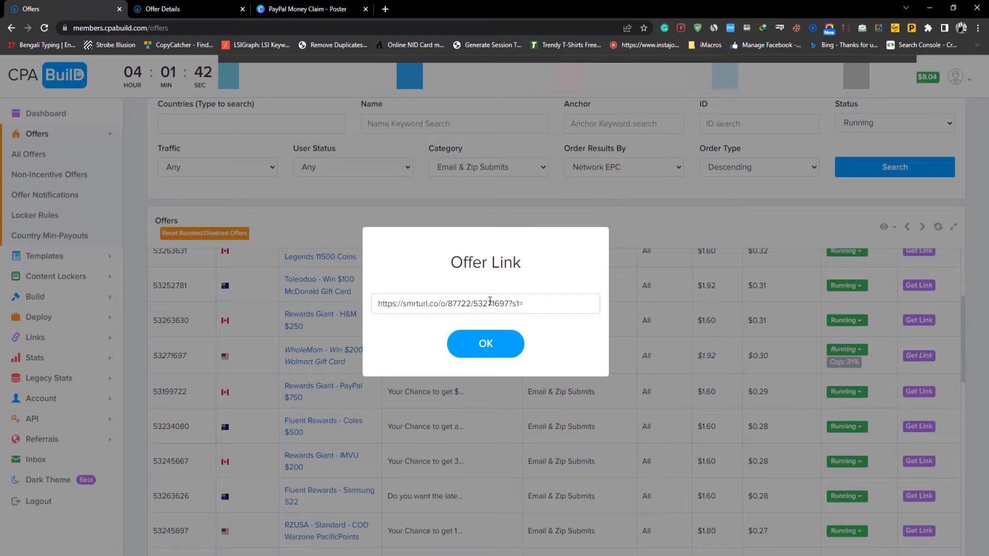
{"action": "left_click", "coordinate": [474, 343]}
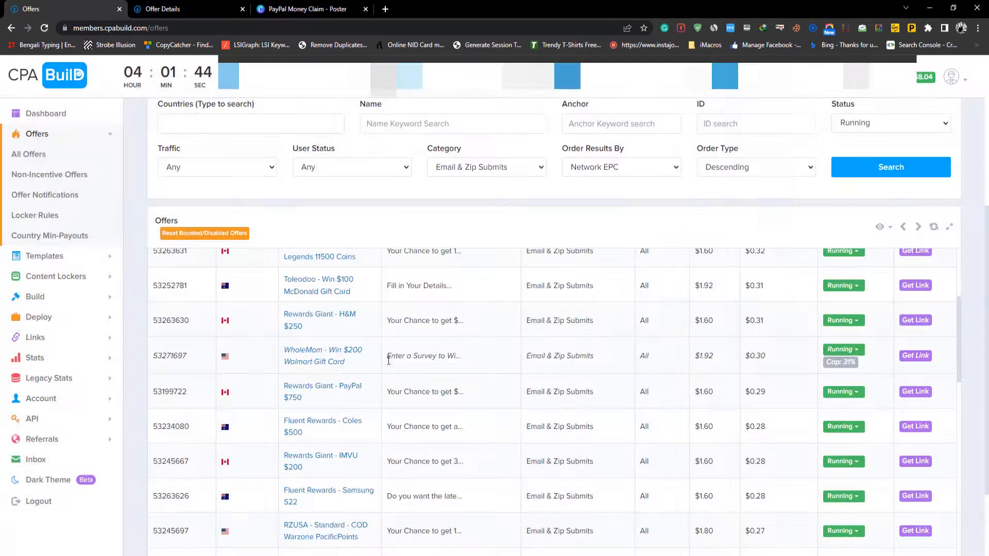
{"action": "left_click", "coordinate": [336, 352]}
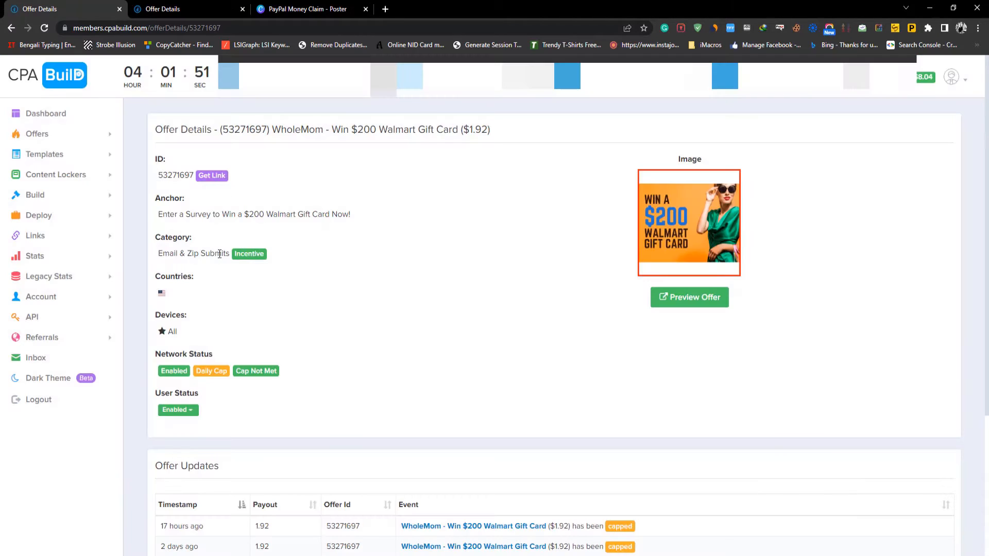
{"action": "scroll", "coordinate": [249, 328], "scroll_direction": "down", "scroll_amount": 3}
- Open a new incognito browser window with the address bar ready for the offer preview
{"action": "key", "text": "ctrl+shift+n"}
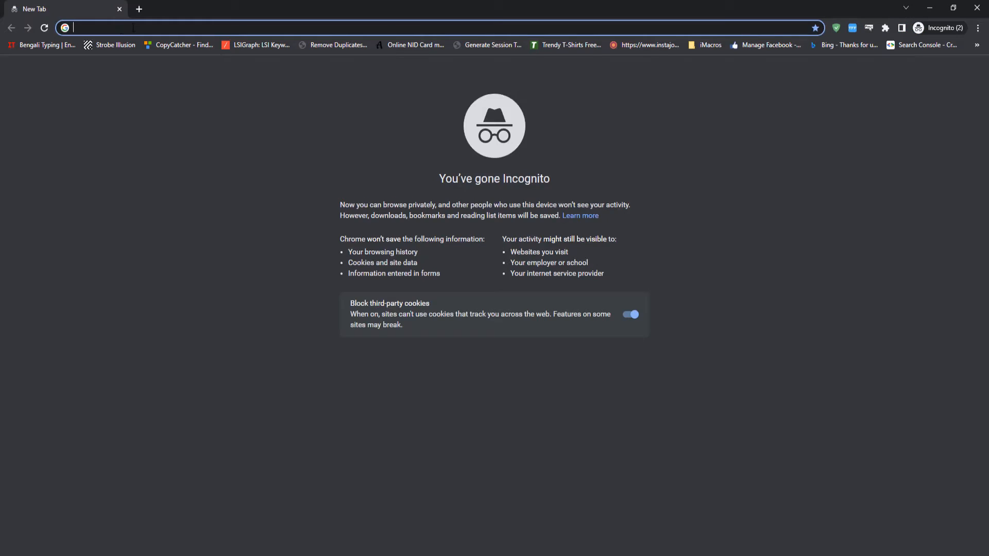
{"action": "right_click", "coordinate": [133, 27]}
{"action": "left_click", "coordinate": [183, 116]}
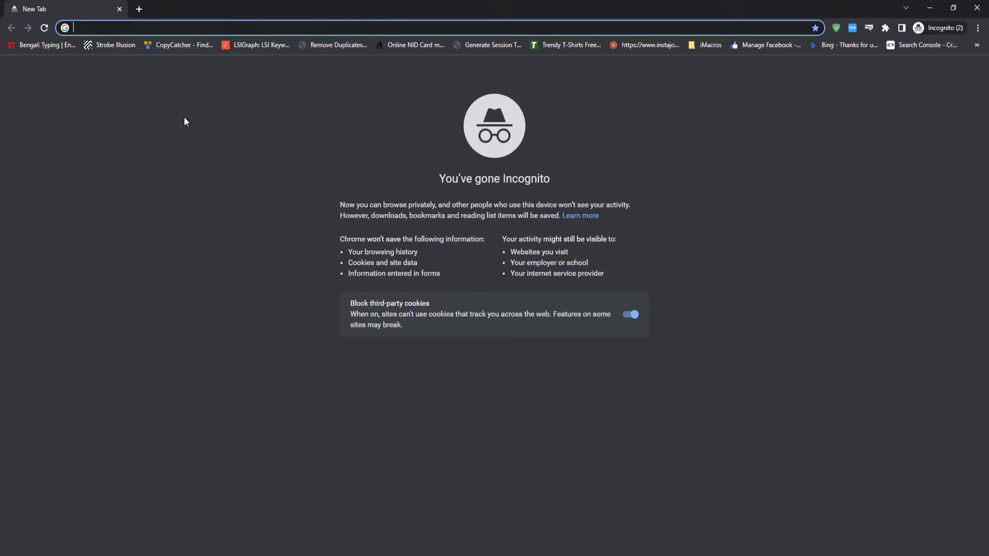
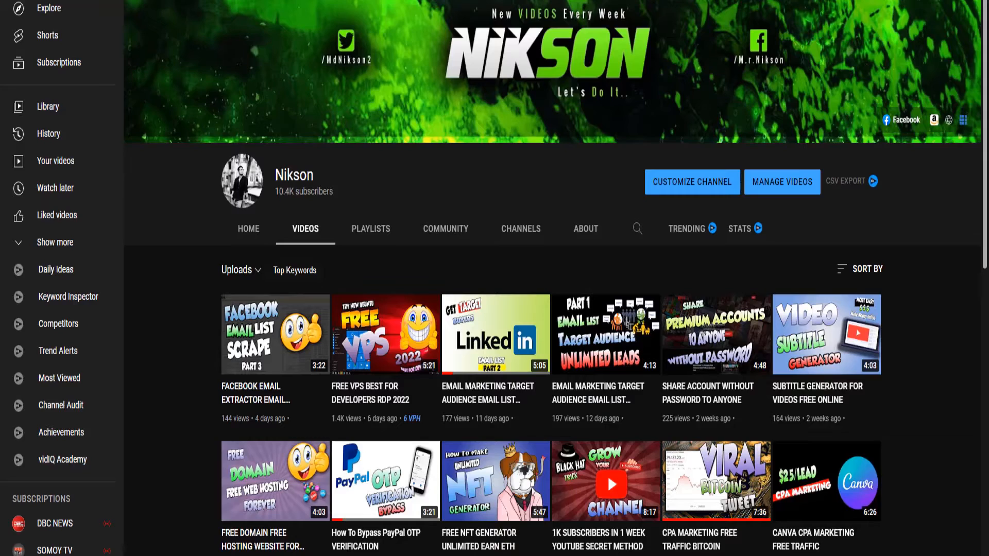
{"action": "scroll", "coordinate": [89, 203], "scroll_direction": "down", "scroll_amount": 1}
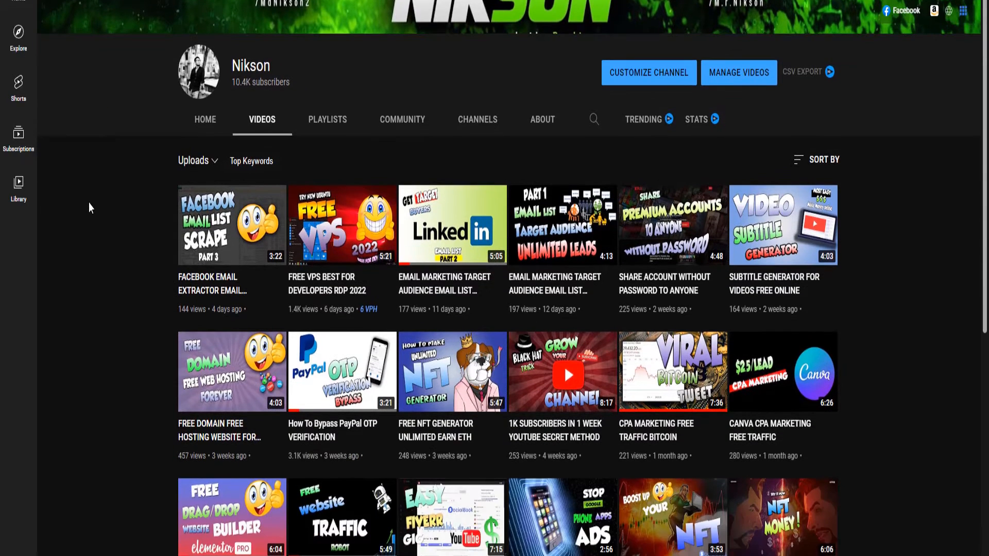
{"action": "scroll", "coordinate": [88, 202], "scroll_direction": "down", "scroll_amount": 1}
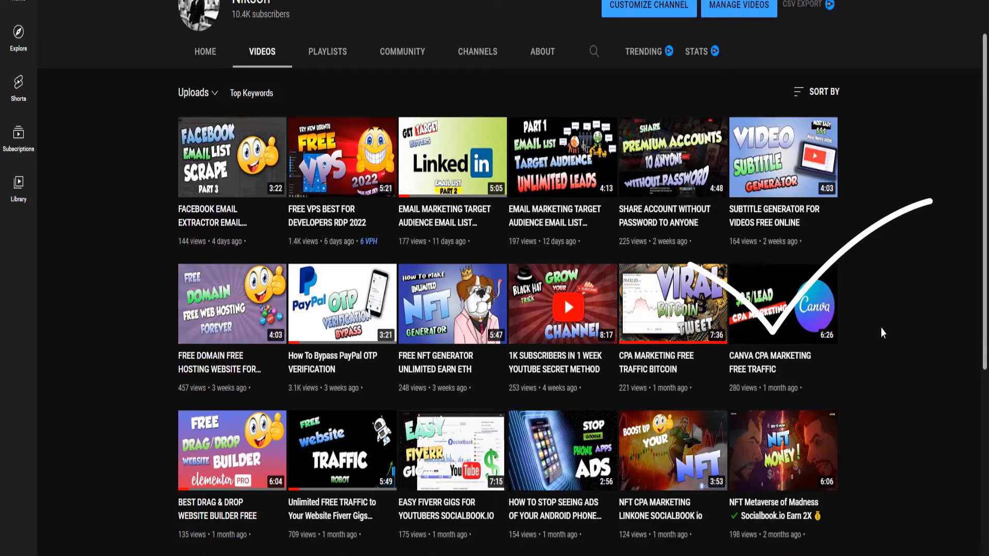
{"action": "scroll", "coordinate": [880, 320], "scroll_direction": "up", "scroll_amount": 1}
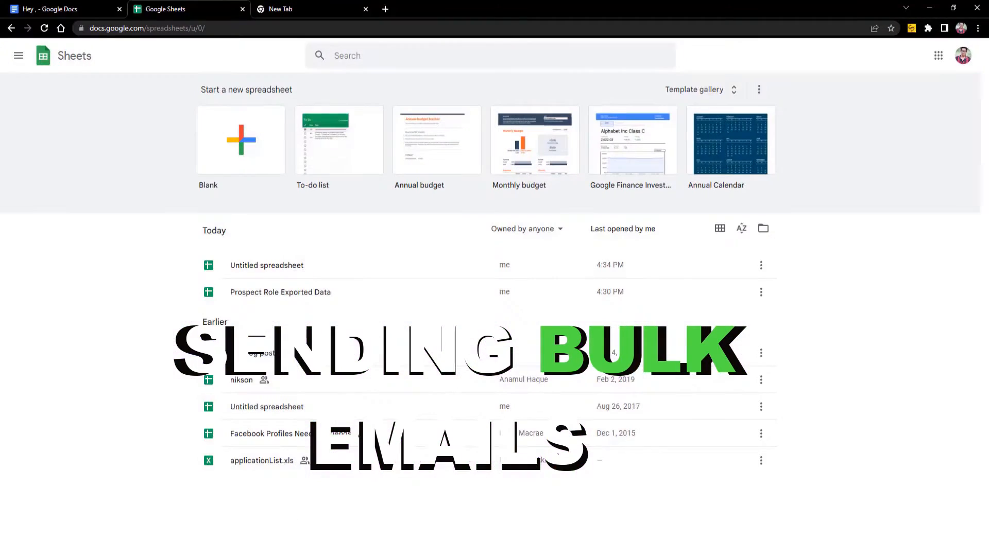
- Create a new blank spreadsheet in Google Sheets
{"action": "left_click", "coordinate": [223, 166]}
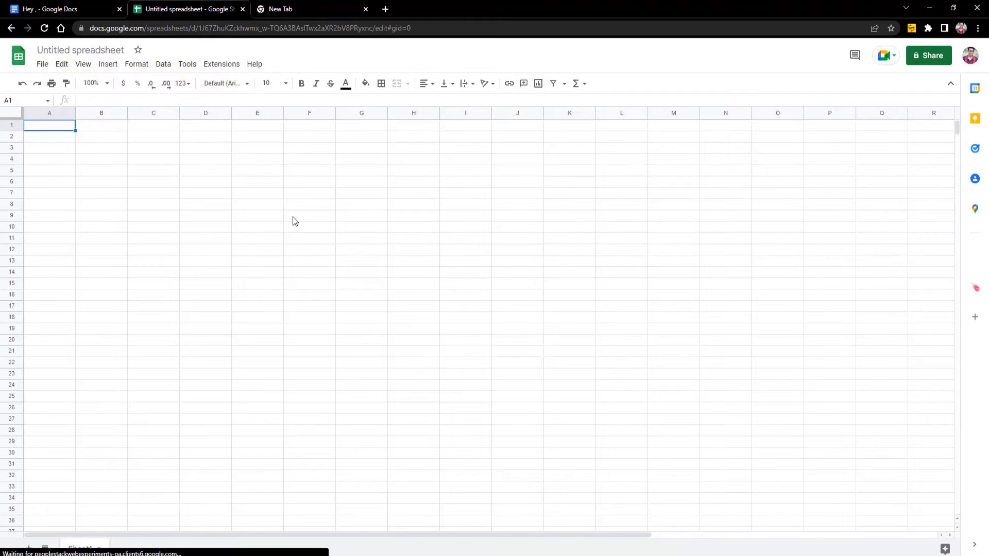
- Search the add-on marketplace for "mail" and open the Mailmeteor for Gmail add-on page
{"action": "left_click", "coordinate": [219, 64]}
{"action": "mouse_move", "coordinate": [320, 88]}
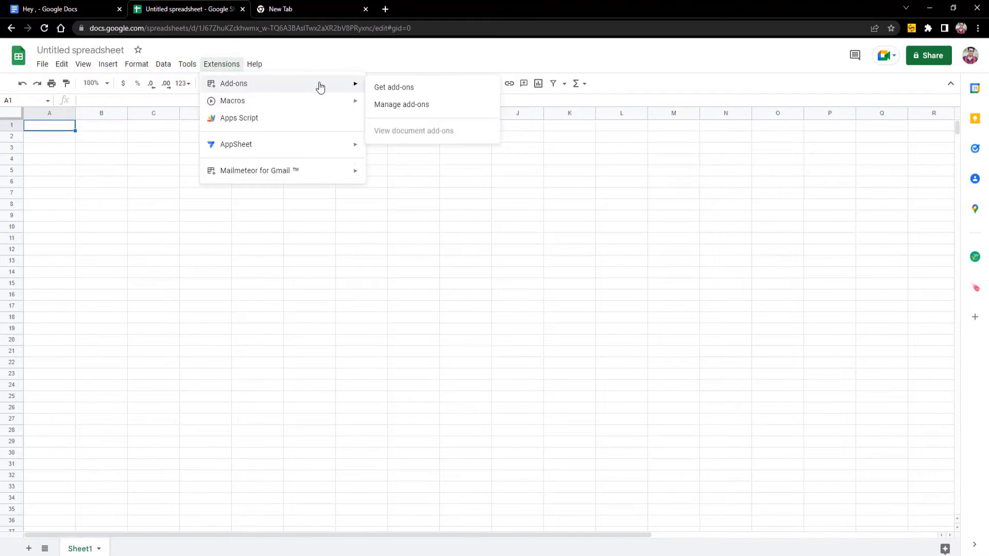
{"action": "left_click", "coordinate": [394, 87]}
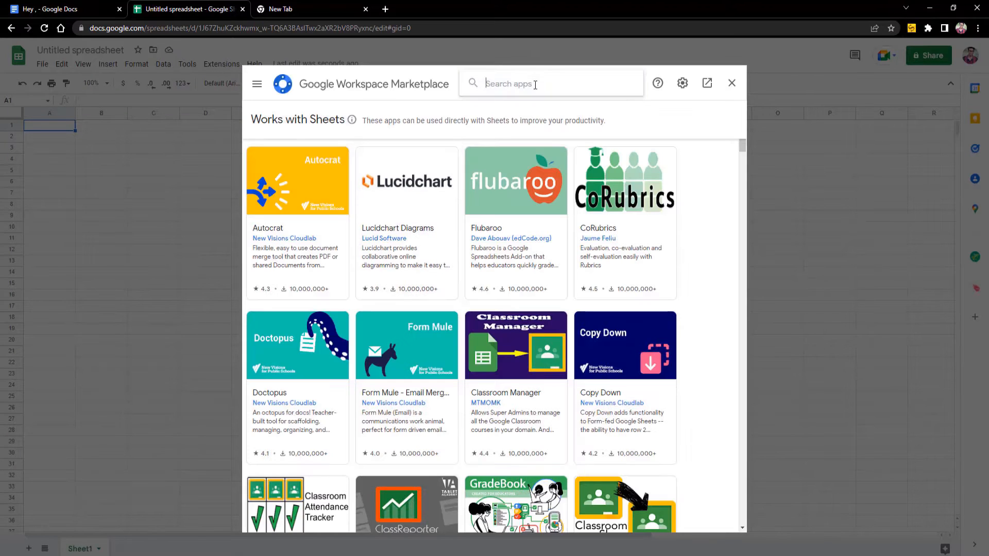
{"action": "type", "text": "mail"}
{"action": "key", "text": "Return"}
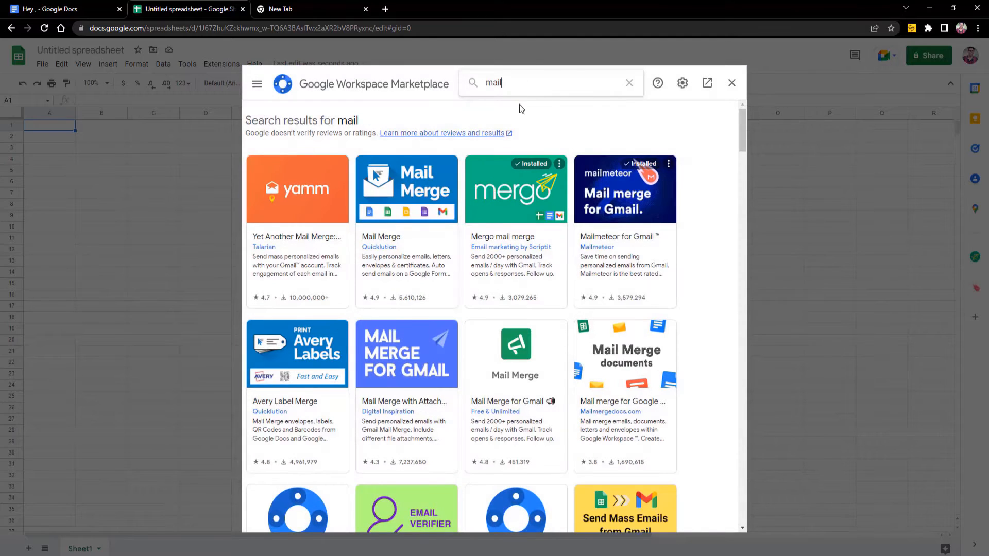
{"action": "left_click", "coordinate": [624, 208]}
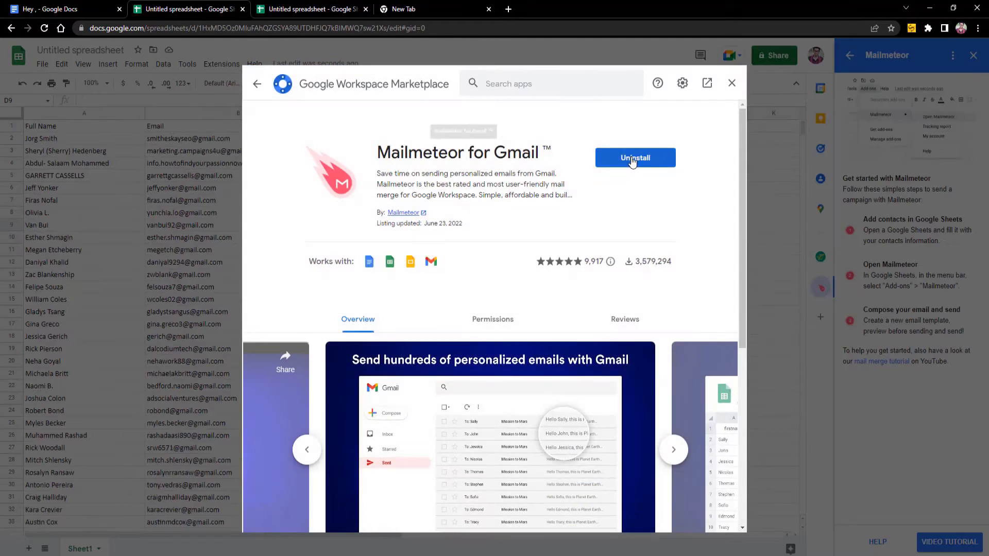
- Uninstall and reinstall Mailmeteor for Gmail, allow its requested access to the Google account, and close the marketplace
{"action": "left_click", "coordinate": [635, 157]}
{"action": "left_click", "coordinate": [551, 359]}
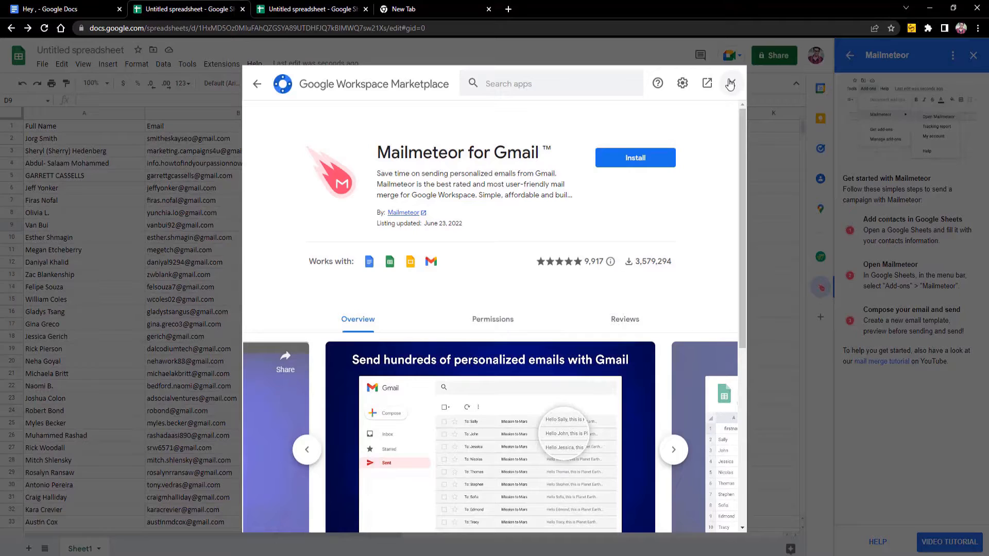
{"action": "left_click", "coordinate": [635, 157]}
{"action": "left_click", "coordinate": [560, 367]}
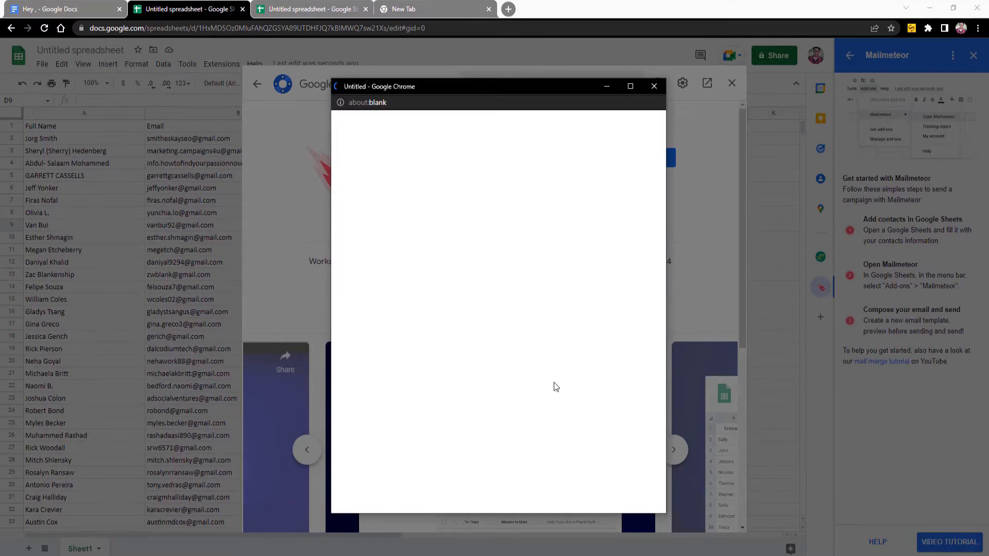
{"action": "left_click", "coordinate": [489, 308]}
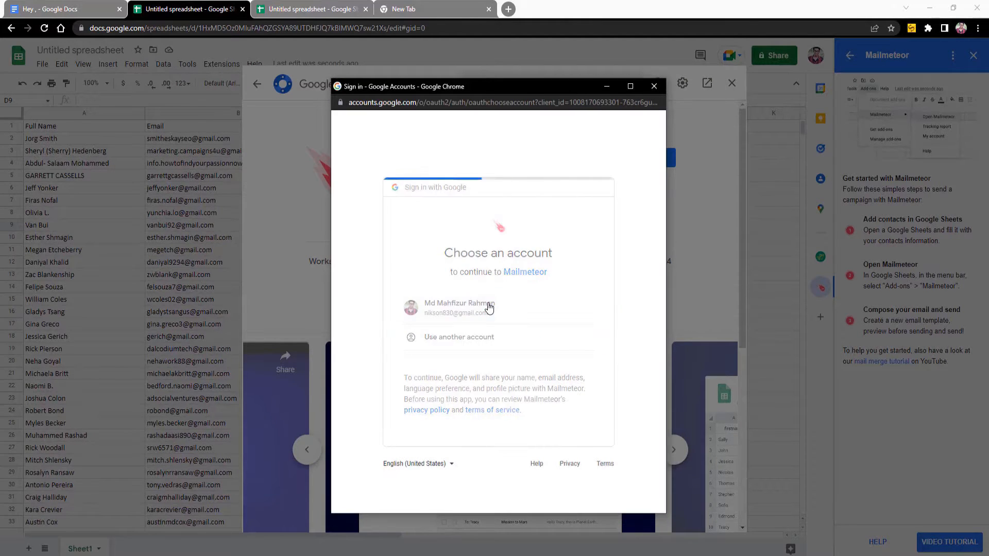
{"action": "scroll", "coordinate": [538, 304], "scroll_direction": "down", "scroll_amount": 5}
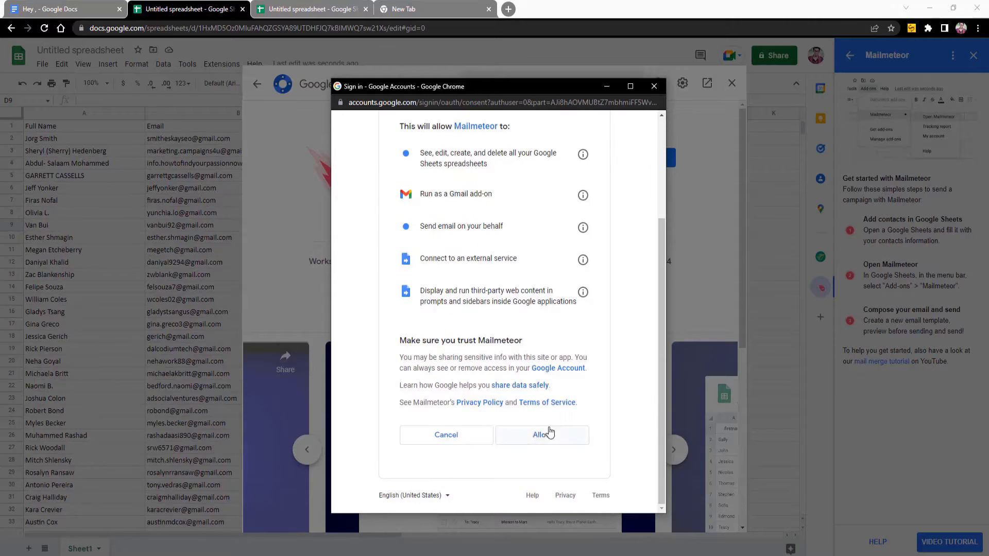
{"action": "left_click", "coordinate": [544, 432]}
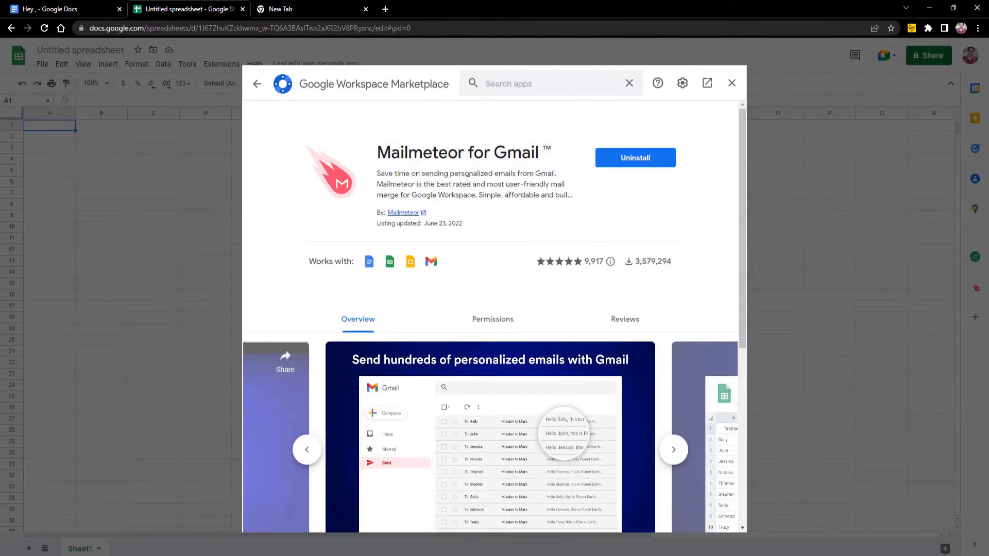
{"action": "left_click", "coordinate": [732, 83]}
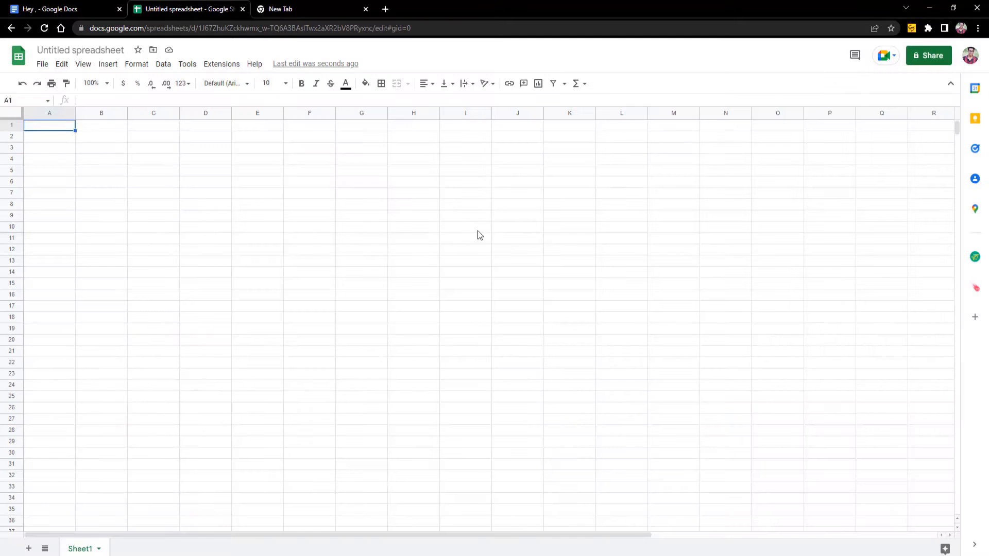
{"action": "left_click", "coordinate": [473, 230]}
{"action": "left_click", "coordinate": [976, 289]}
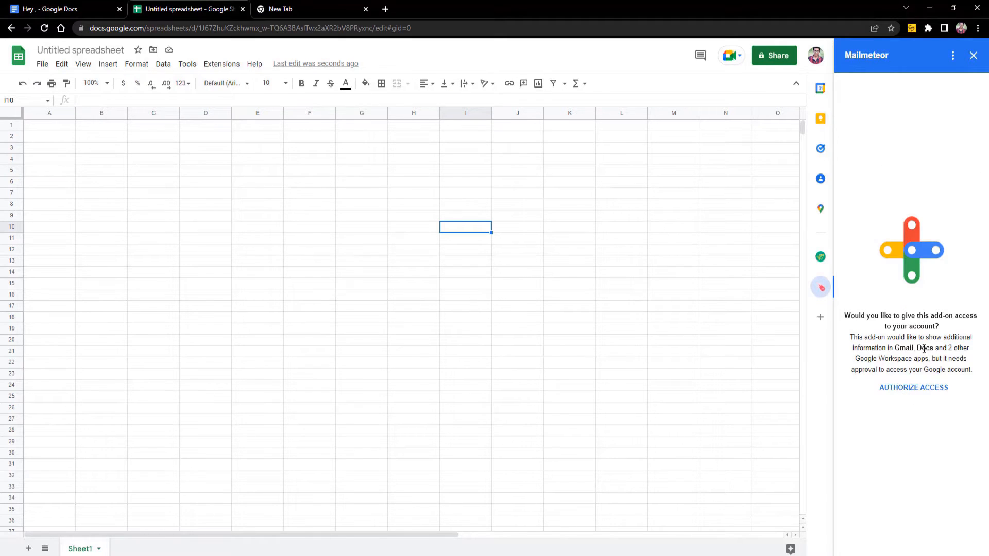
{"action": "left_click", "coordinate": [914, 387]}
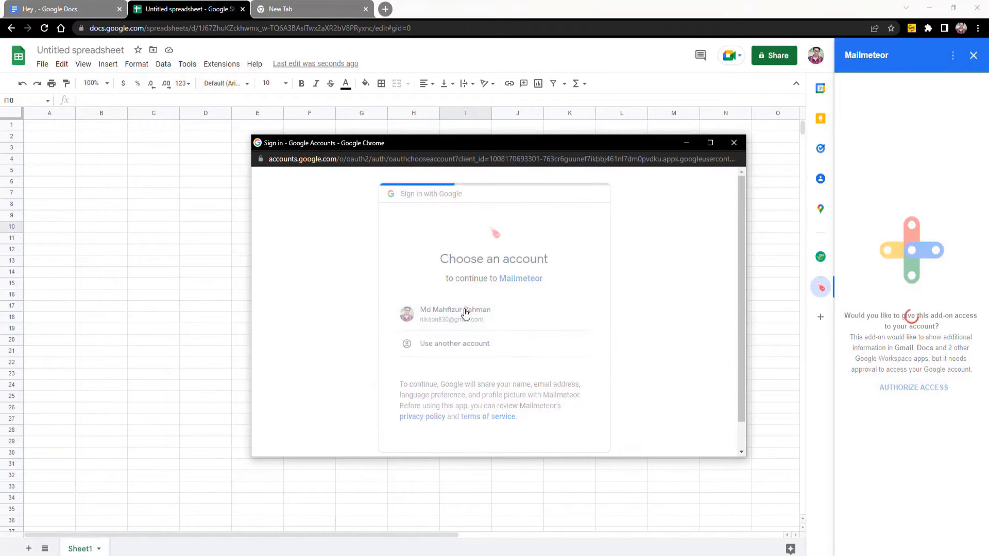
{"action": "scroll", "coordinate": [566, 360], "scroll_direction": "down", "scroll_amount": 3}
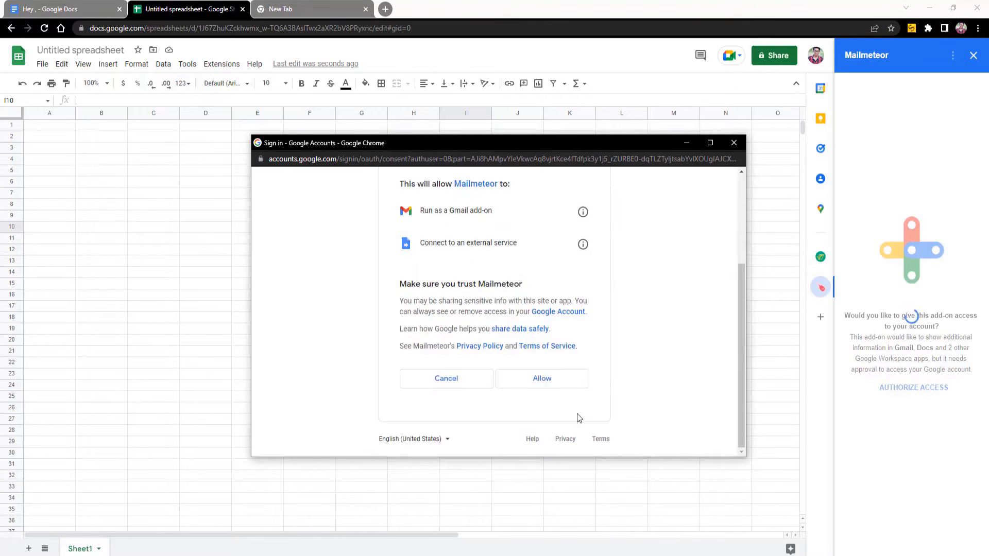
{"action": "left_click", "coordinate": [560, 381]}
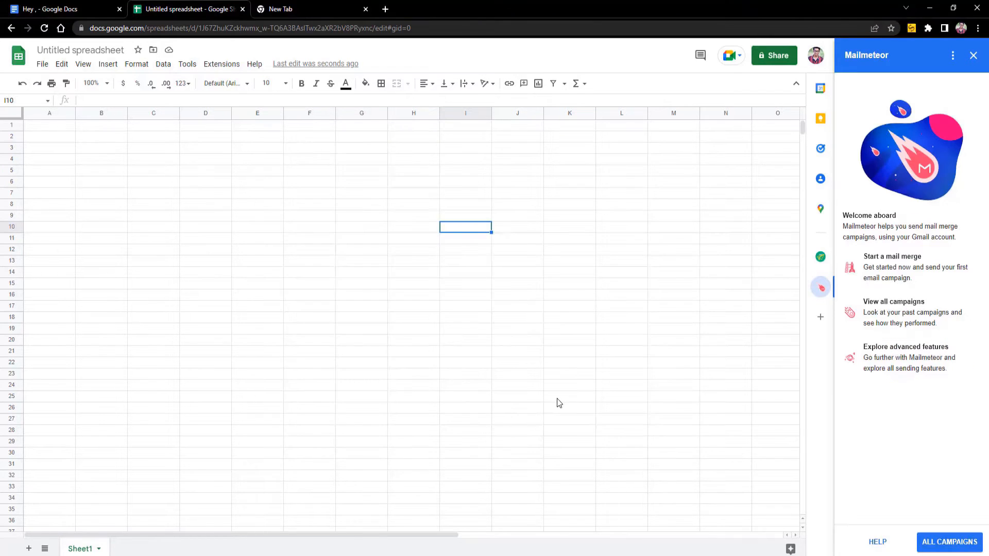
{"action": "left_click", "coordinate": [882, 272]}
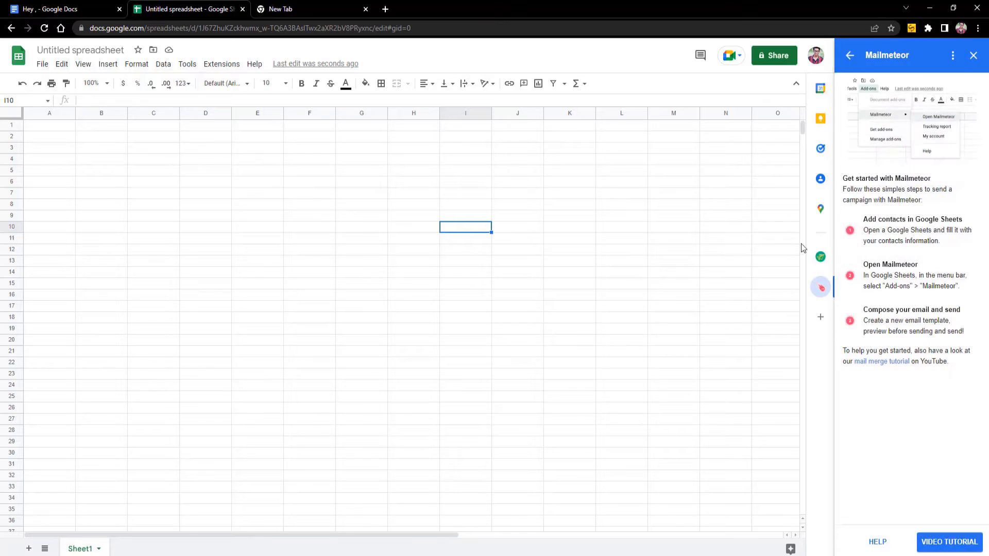
- Enter the column headers "Full Name" in A1 and "Email" in B1
{"action": "left_click", "coordinate": [58, 128]}
{"action": "type", "text": "F"}
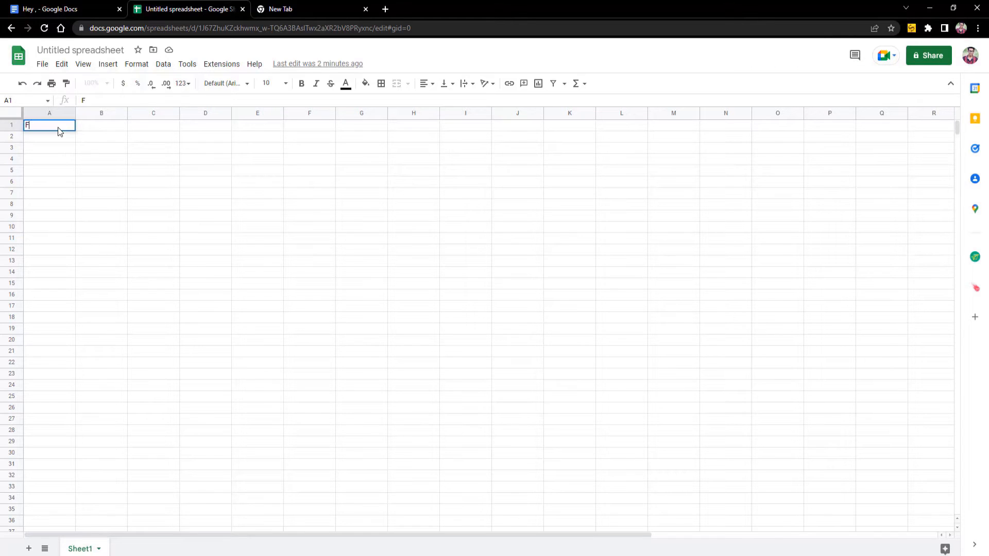
{"action": "type", "text": "ull Name"}
{"action": "left_click", "coordinate": [101, 128]}
{"action": "type", "text": "Email"}
{"action": "left_click", "coordinate": [309, 236]}
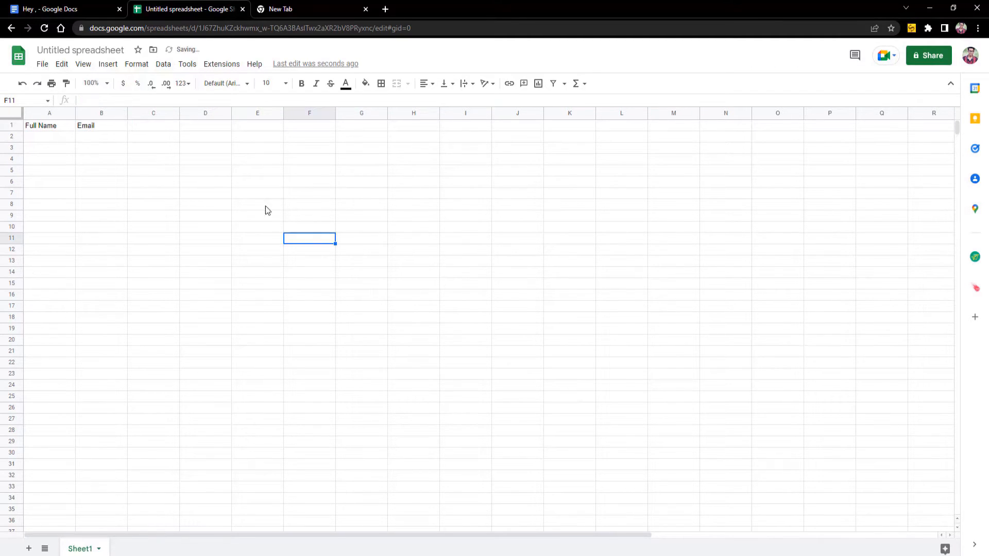
- Copy the Full Name column from the "Prospect Role Exported Data" Excel workbook into column A and widen that column
{"action": "left_click", "coordinate": [929, 8]}
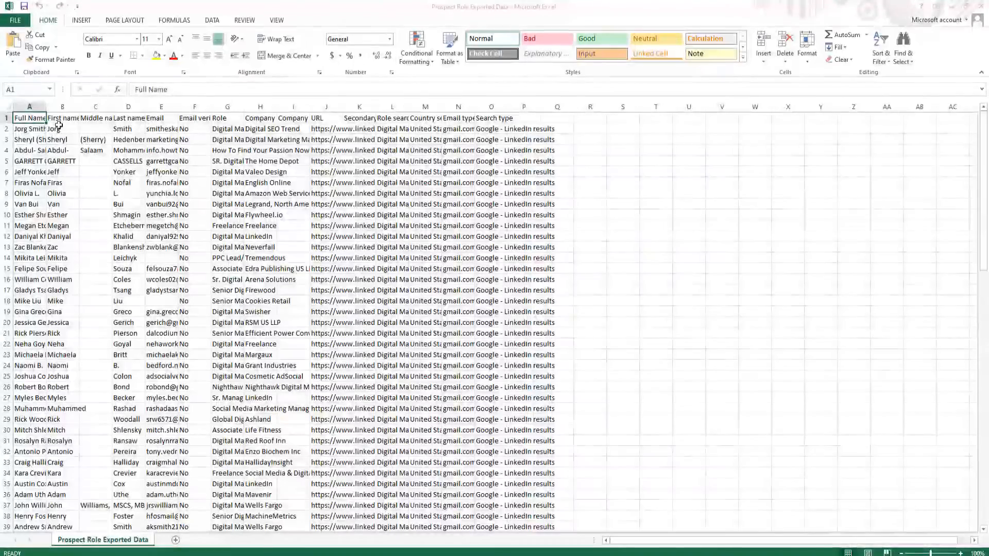
{"action": "right_click", "coordinate": [31, 106]}
{"action": "left_click", "coordinate": [52, 124]}
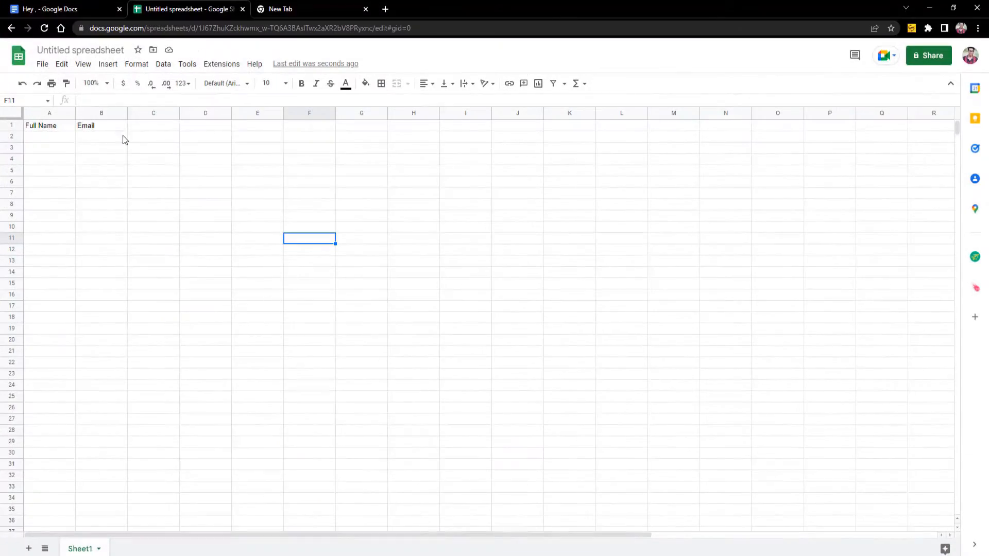
{"action": "left_click", "coordinate": [50, 114]}
{"action": "key", "text": "ctrl+v"}
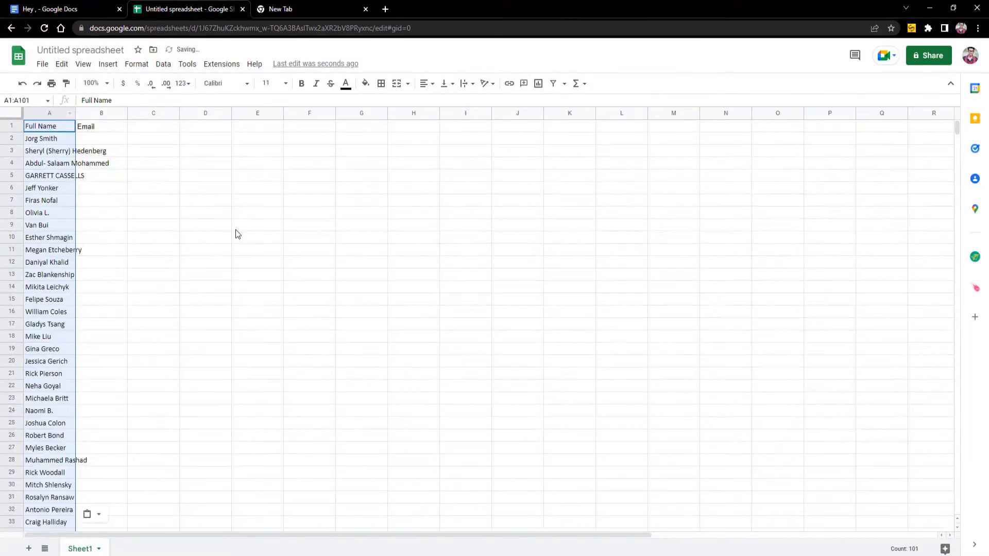
{"action": "left_click", "coordinate": [236, 227]}
{"action": "left_click_drag", "start_coordinate": [76, 114], "coordinate": [188, 114]}
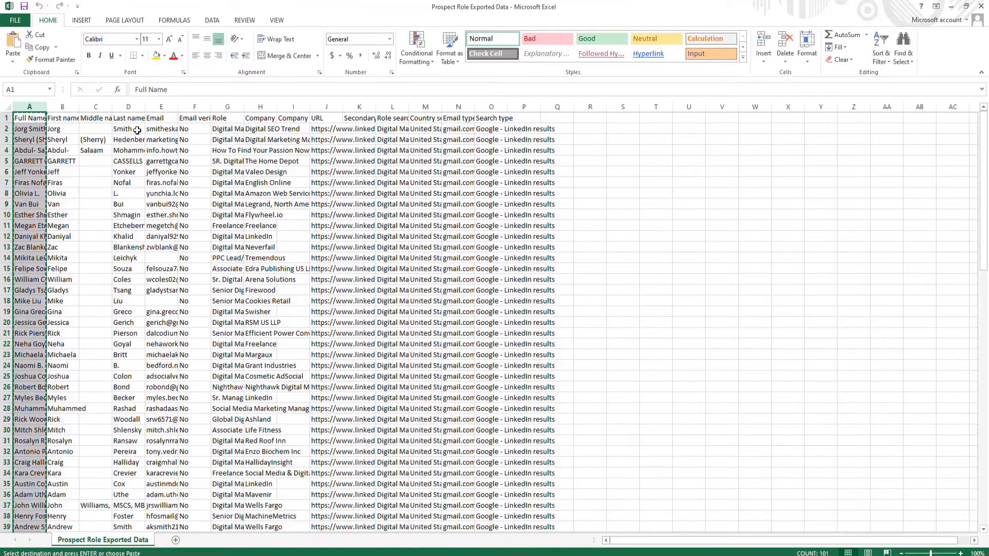
- Copy the Email column from the exported Excel workbook into column B of the Google spreadsheet
{"action": "left_click", "coordinate": [161, 107]}
{"action": "key", "text": "ctrl+c"}
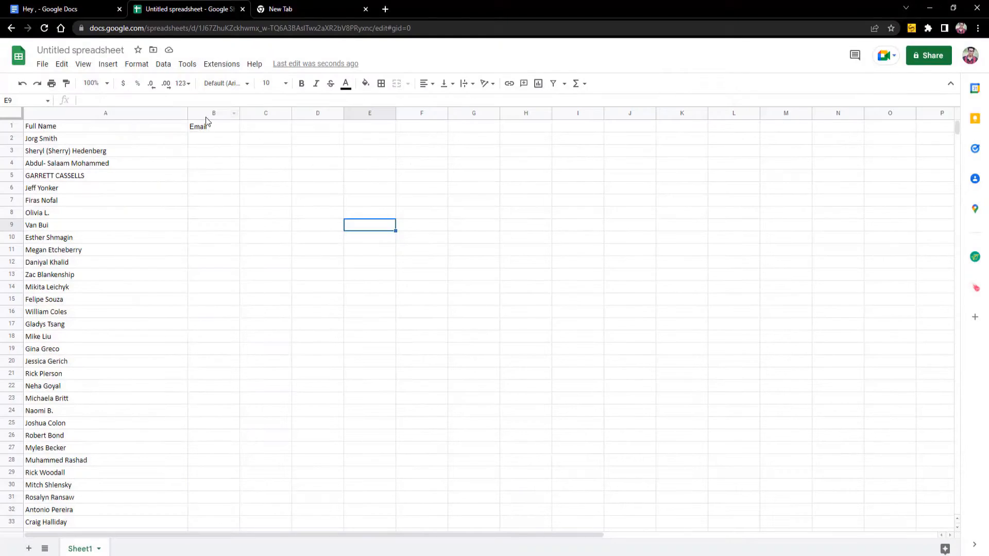
{"action": "left_click", "coordinate": [208, 110]}
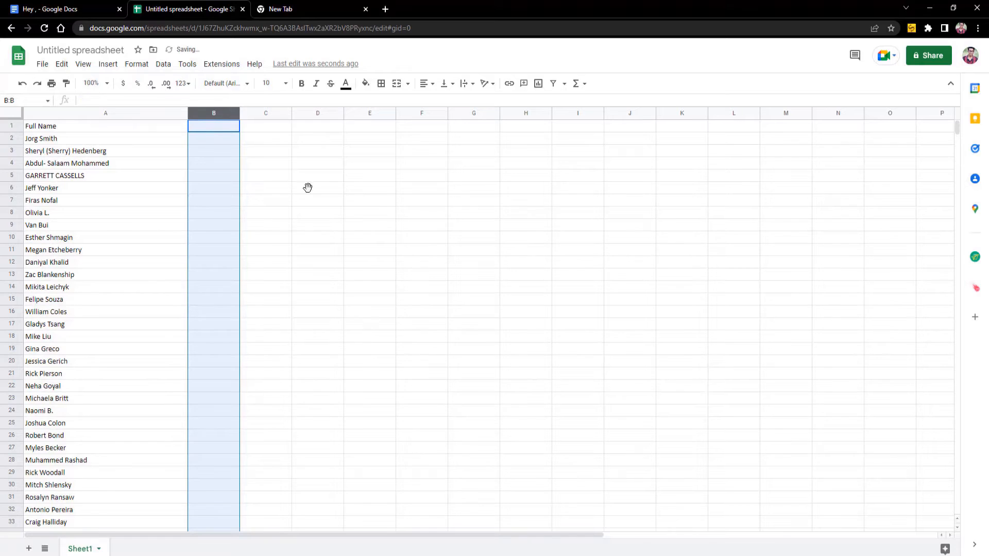
{"action": "key", "text": "ctrl+v"}
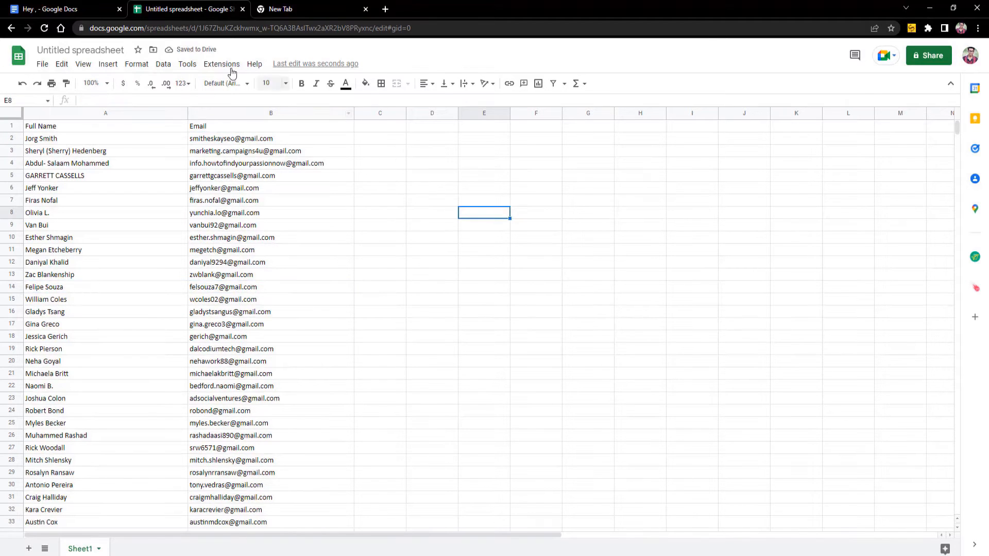
- Open Mailmeteor's campaign dialog for the contact spreadsheet and enter the sender's name
{"action": "left_click", "coordinate": [222, 64]}
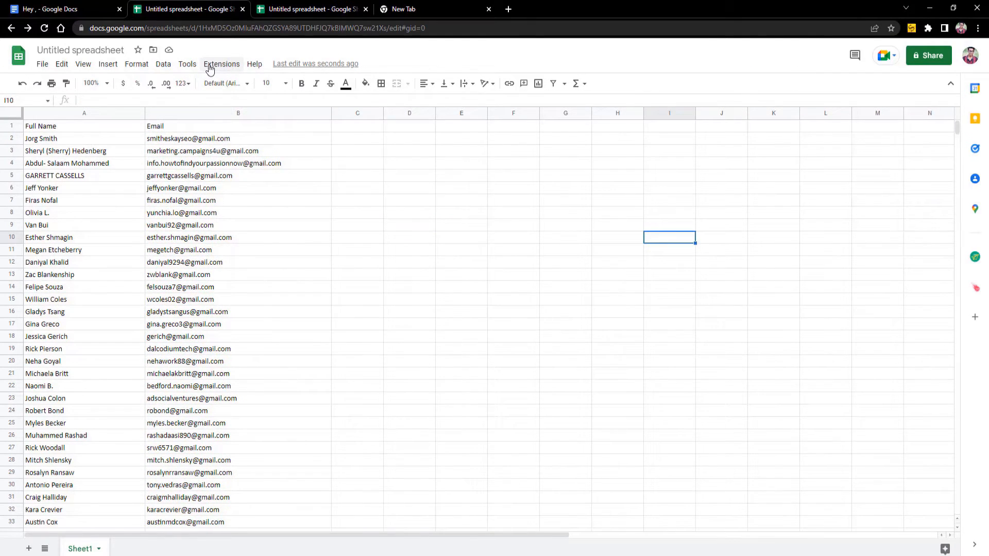
{"action": "left_click", "coordinate": [212, 63]}
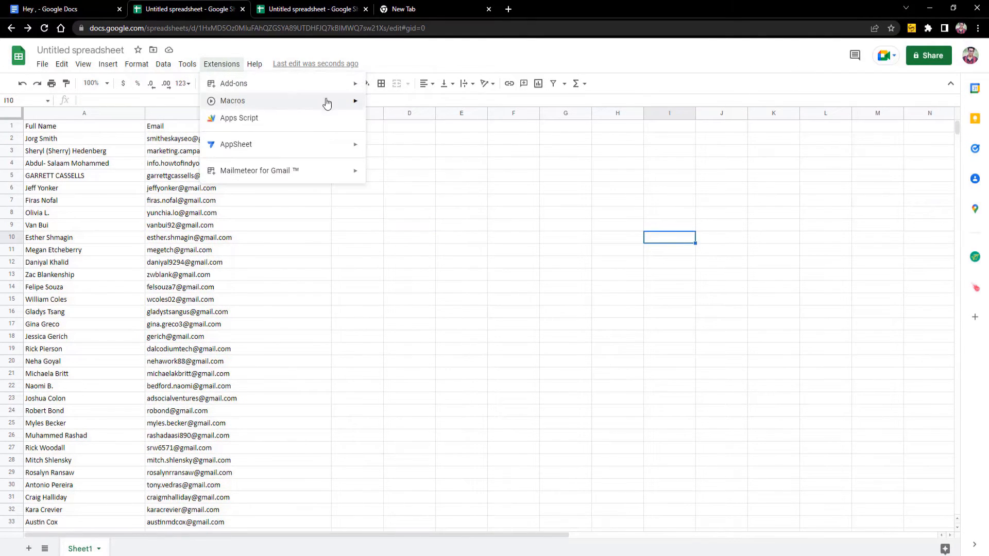
{"action": "mouse_move", "coordinate": [278, 177]}
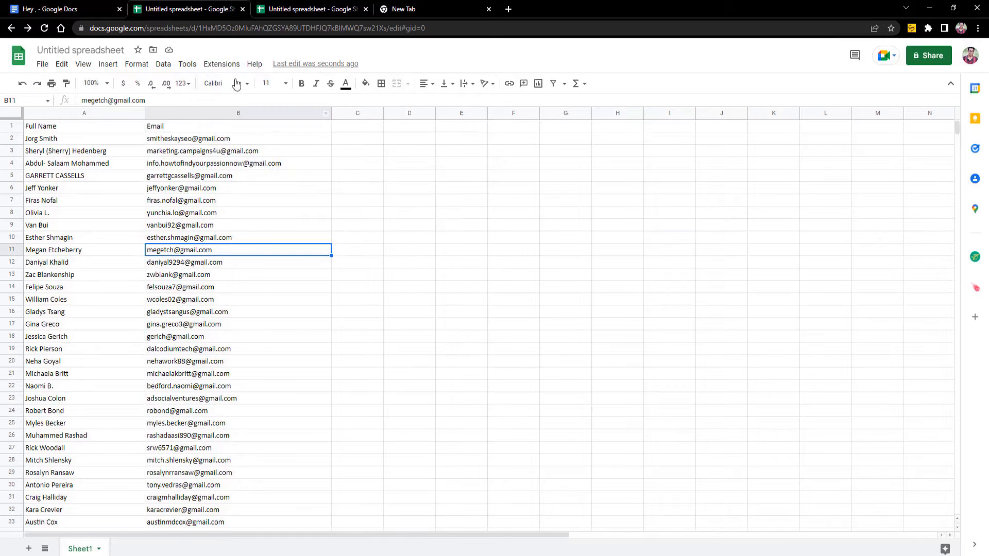
{"action": "left_click", "coordinate": [222, 64]}
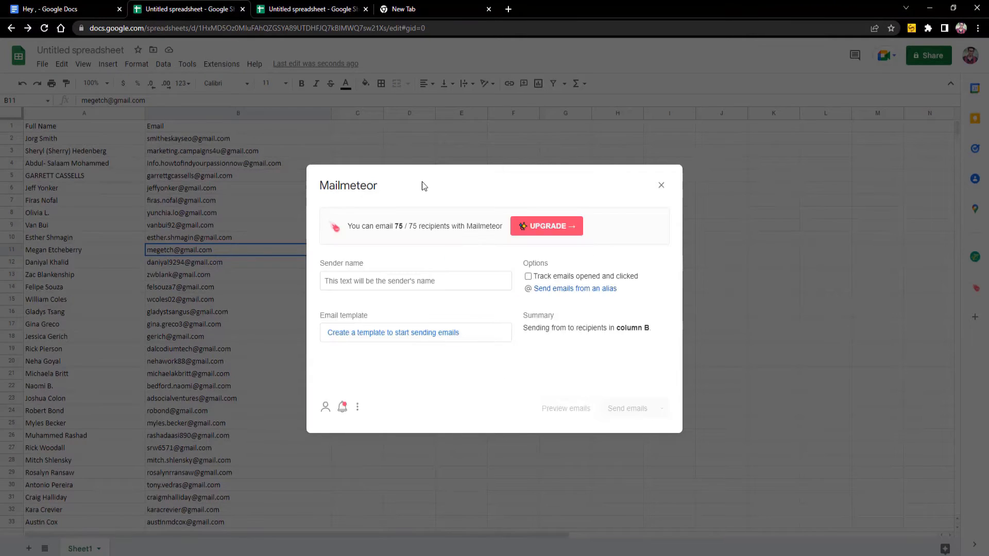
{"action": "left_click", "coordinate": [309, 9]}
{"action": "left_click", "coordinate": [221, 63]}
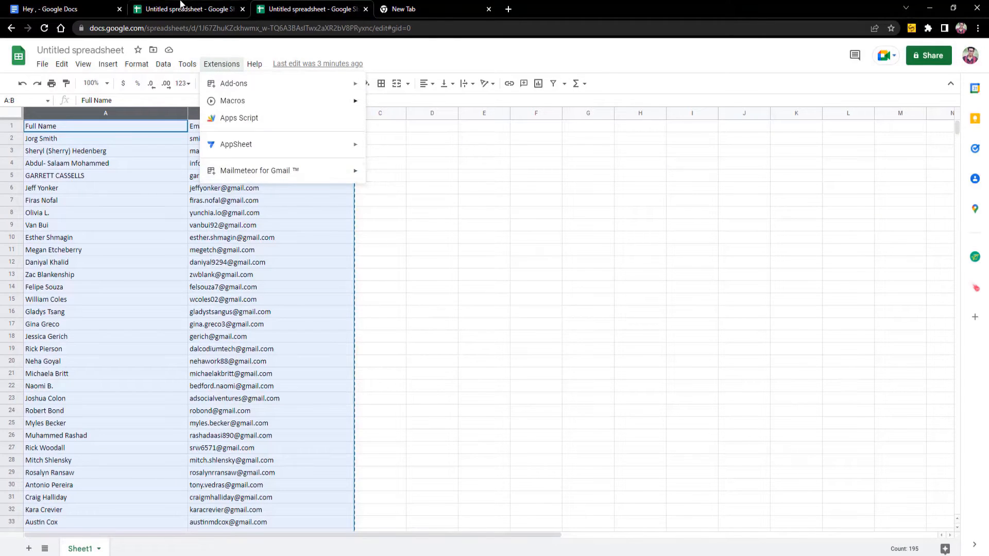
{"action": "left_click", "coordinate": [182, 6]}
{"action": "left_click_drag", "start_coordinate": [379, 230], "coordinate": [441, 226]}
{"action": "left_click", "coordinate": [421, 294]}
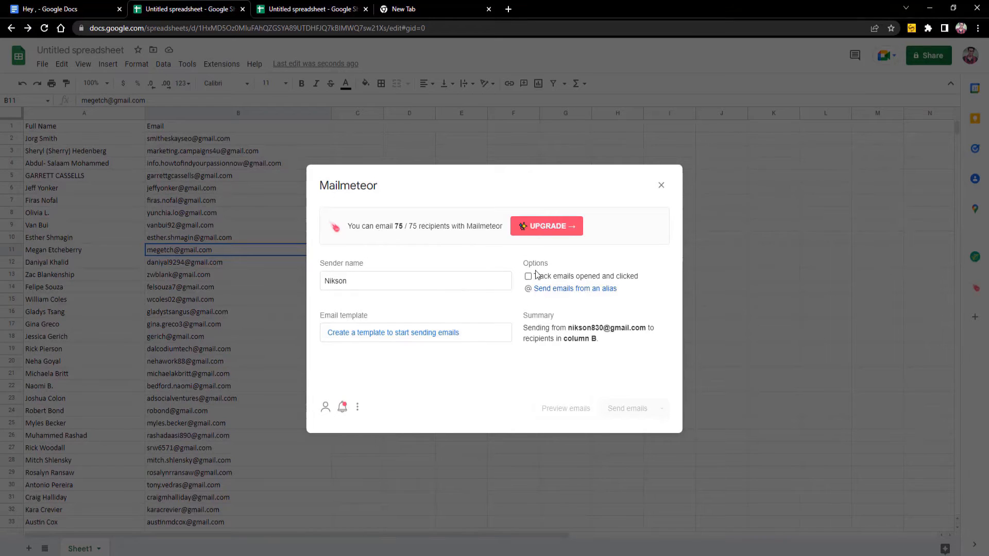
- Start a new Mailmeteor email template and copy the entire message text from the "Hey ," Google Docs document
{"action": "left_click", "coordinate": [474, 333]}
{"action": "left_click", "coordinate": [20, 8]}
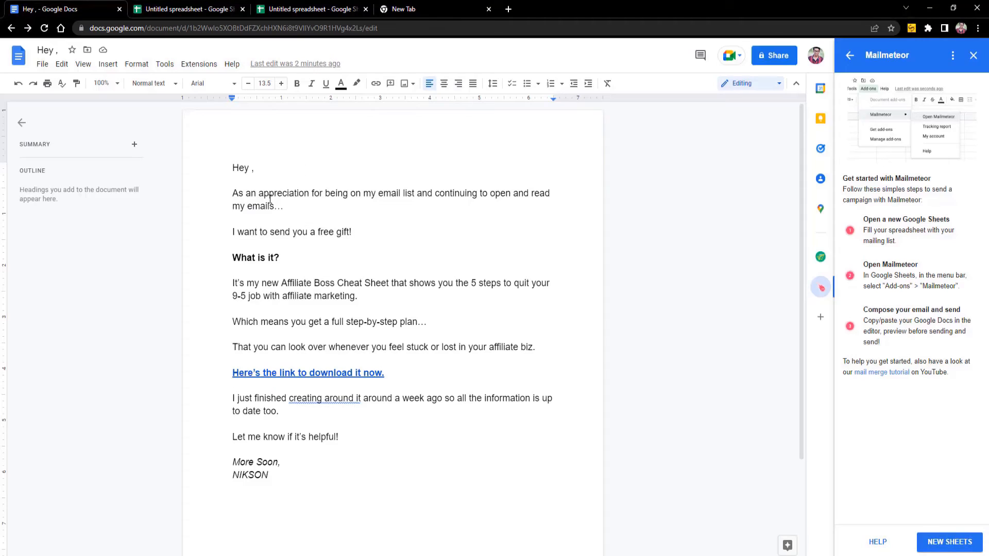
{"action": "key", "text": "ctrl+a"}
{"action": "right_click", "coordinate": [256, 190]}
{"action": "left_click", "coordinate": [283, 221]}
- Fill the template with the subject "Download this freebie!" and the copied message body, and save the template
{"action": "left_click", "coordinate": [181, 9]}
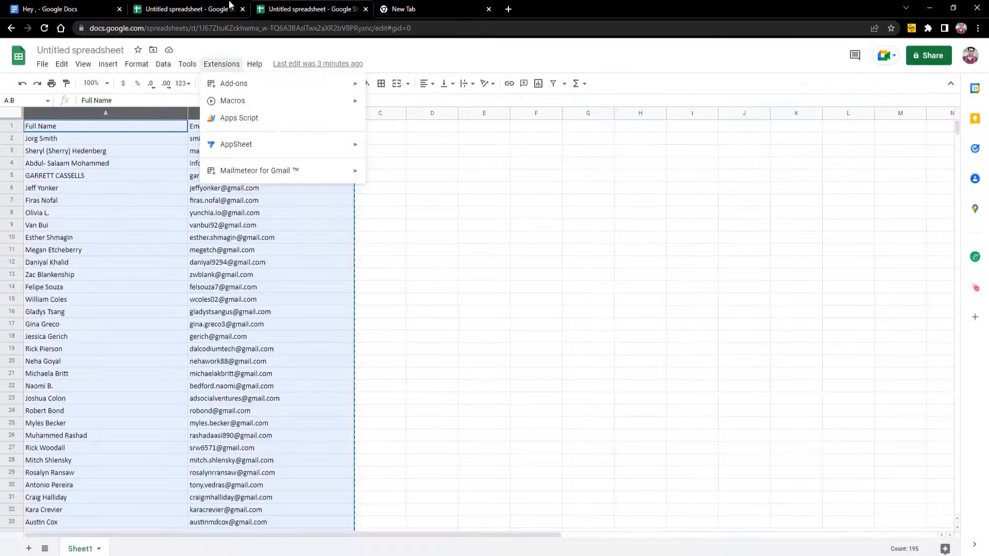
{"action": "right_click", "coordinate": [410, 301]}
{"action": "left_click", "coordinate": [430, 379]}
{"action": "right_click", "coordinate": [407, 212]}
{"action": "left_click", "coordinate": [430, 290]}
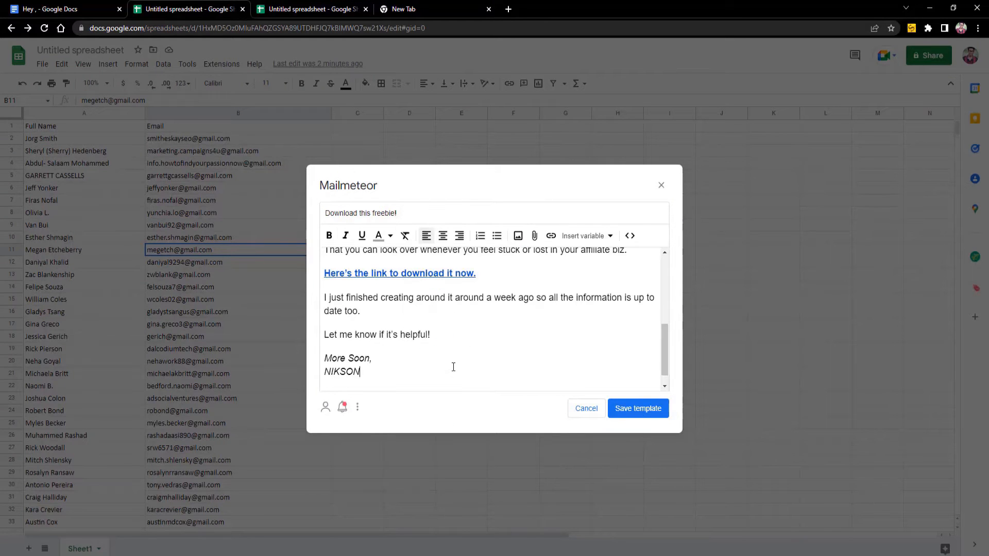
{"action": "left_click", "coordinate": [636, 412]}
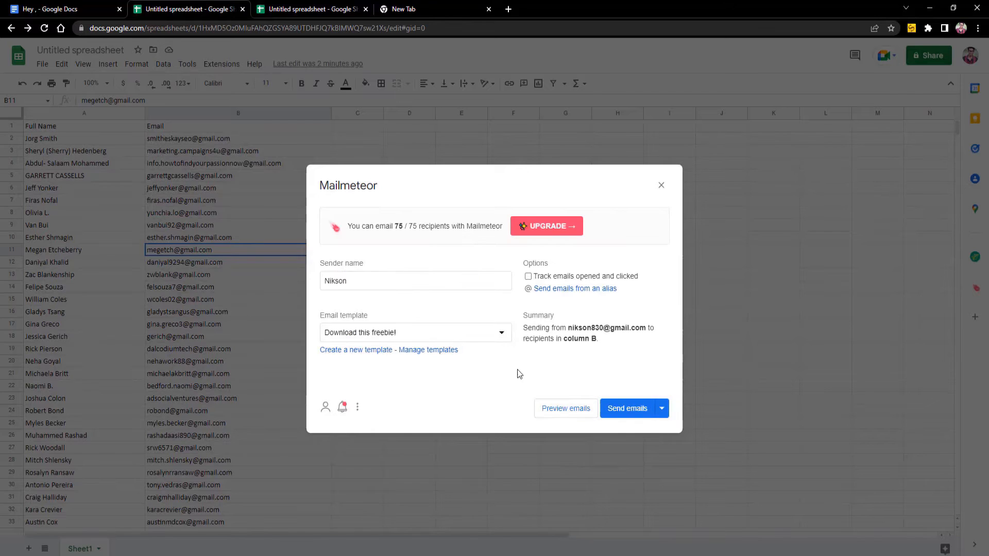
- Open the Autopilot sending options for the email campaign
{"action": "left_click", "coordinate": [662, 408]}
{"action": "left_click", "coordinate": [618, 342]}
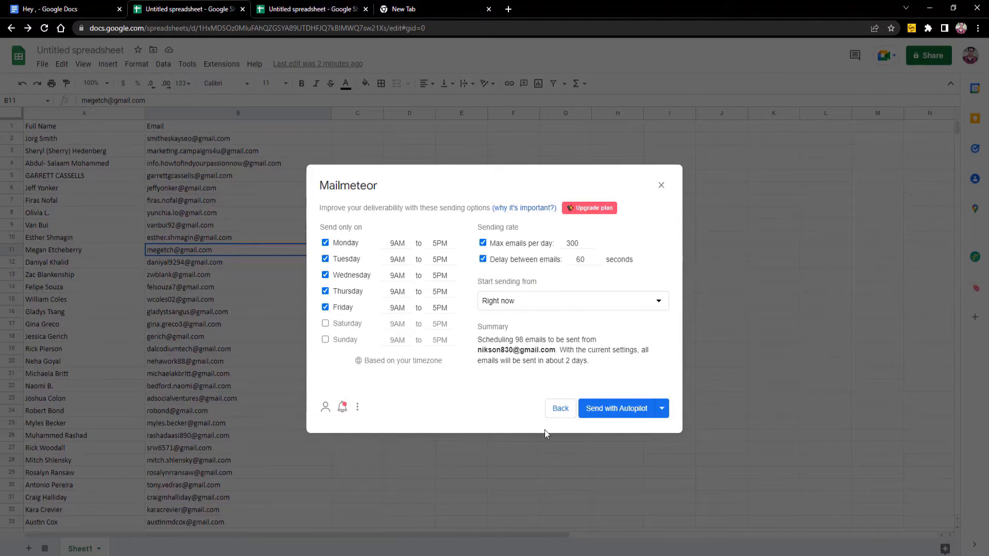
- Send the email campaign with Autopilot and open the Sent folder in Gmail
{"action": "left_click", "coordinate": [618, 410]}
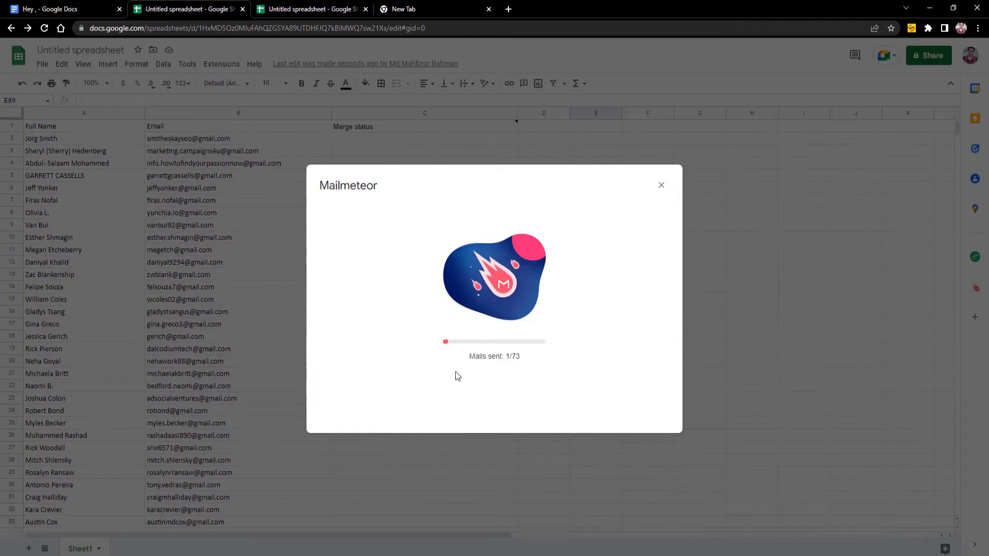
{"action": "left_click", "coordinate": [412, 9]}
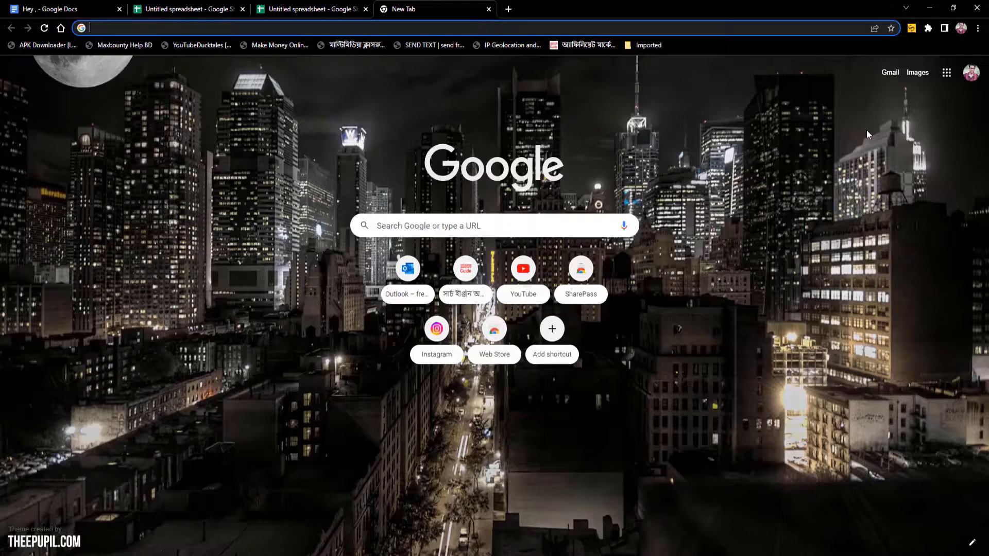
{"action": "left_click", "coordinate": [889, 72]}
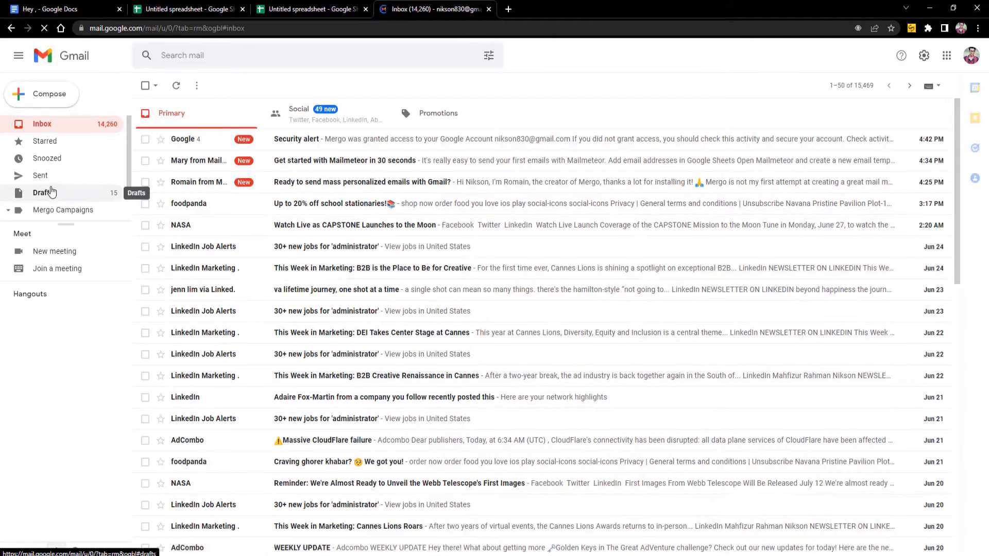
{"action": "left_click", "coordinate": [48, 181]}
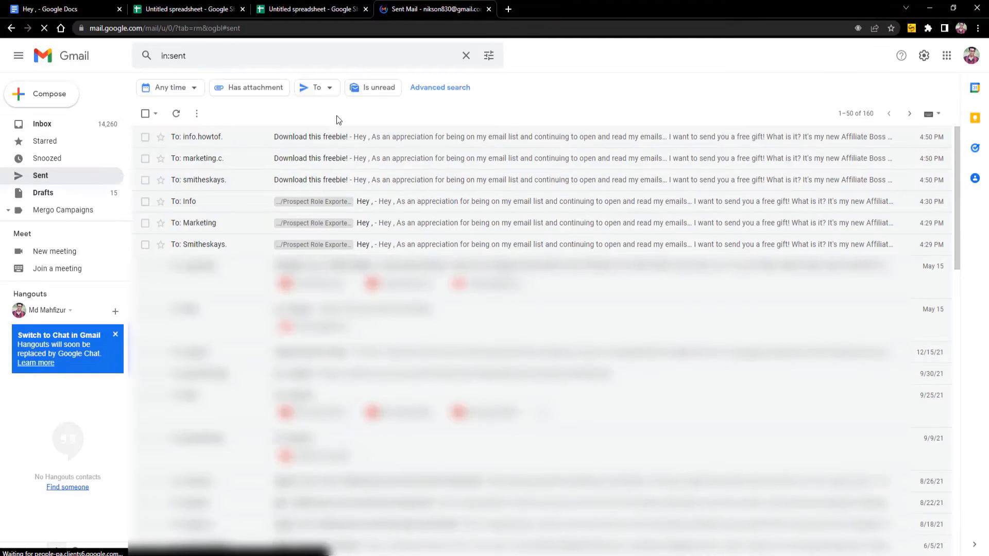
- Examine the newest sent "Download this freebie!" email and its header details, then return to the Sent list
{"action": "left_click", "coordinate": [426, 137]}
{"action": "left_click", "coordinate": [271, 156]}
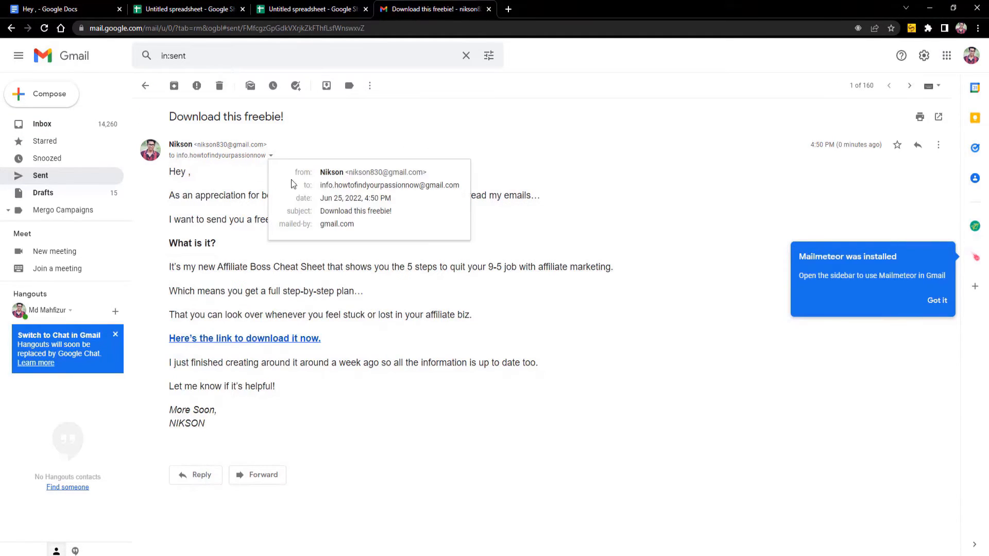
{"action": "left_click", "coordinate": [351, 332]}
{"action": "left_click", "coordinate": [60, 177]}
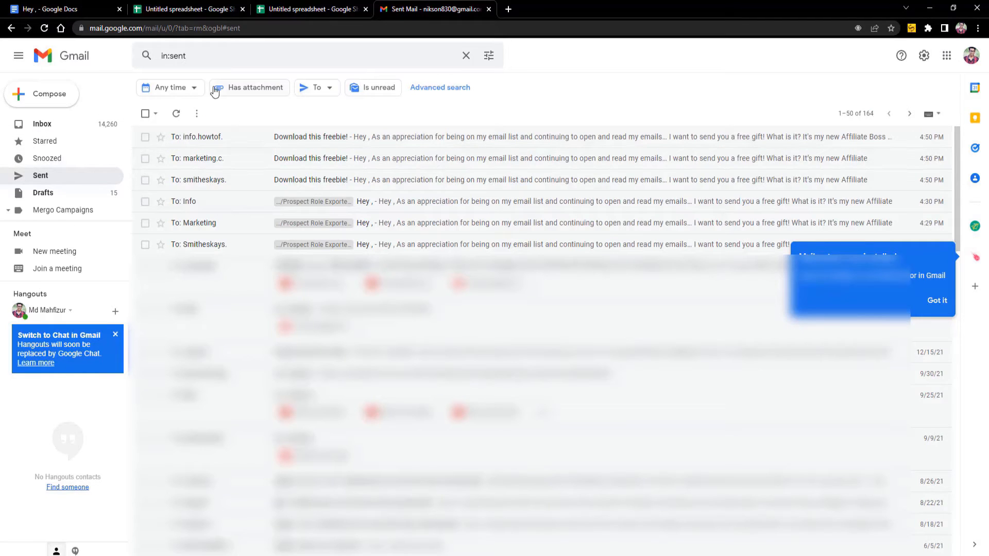
- Refresh Gmail's Sent list repeatedly to follow the campaign's outgoing emails
{"action": "left_click", "coordinate": [170, 10]}
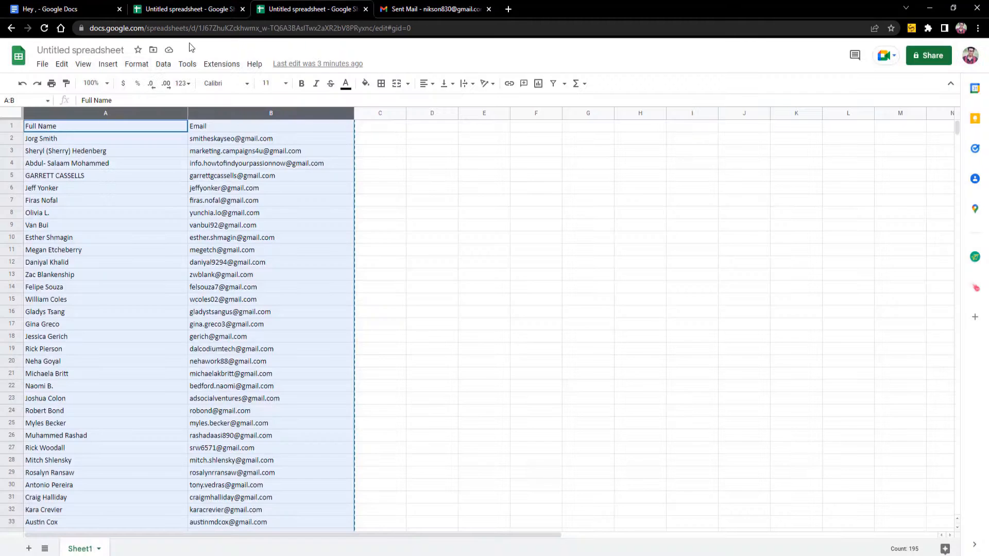
{"action": "left_click", "coordinate": [435, 9]}
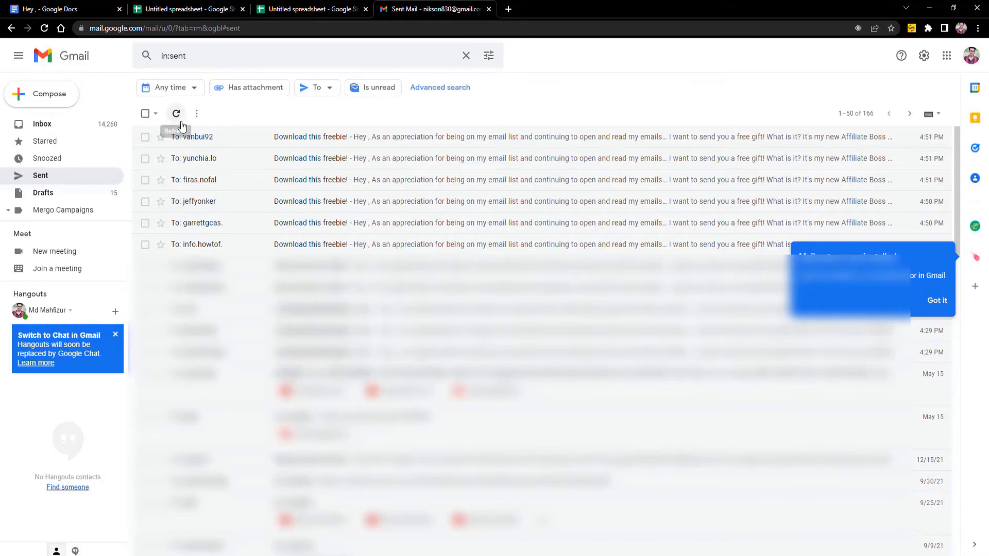
{"action": "left_click", "coordinate": [178, 118]}
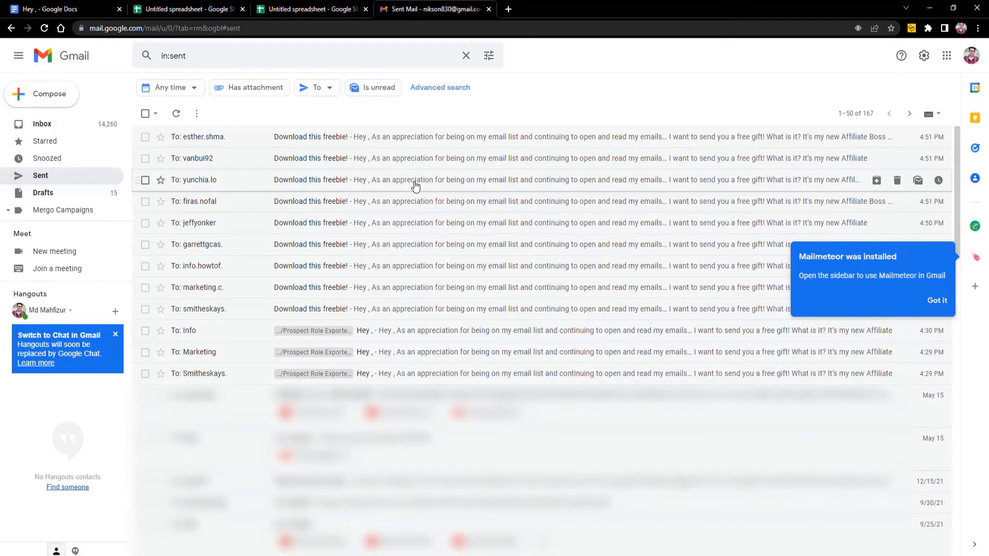
{"action": "left_click", "coordinate": [179, 114]}
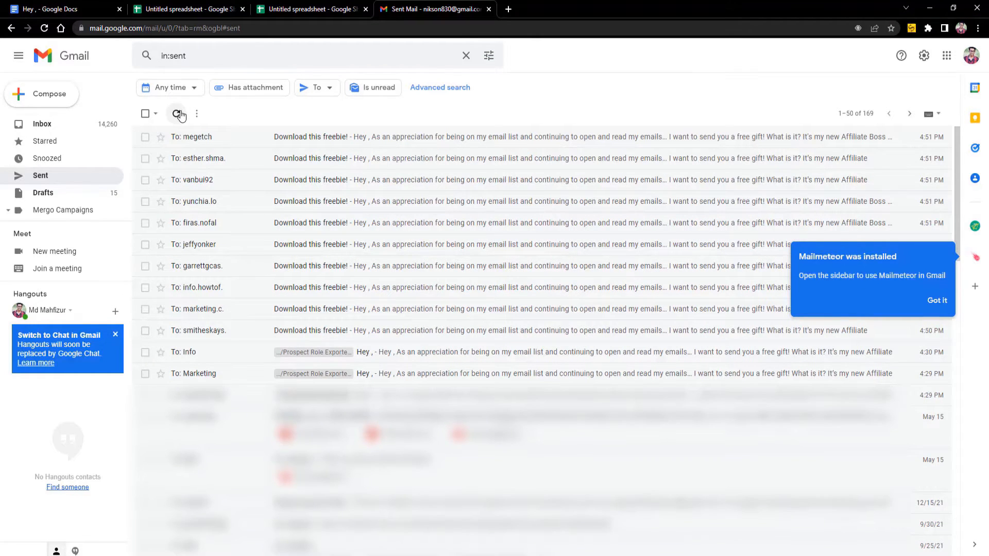
{"action": "left_click", "coordinate": [178, 114]}
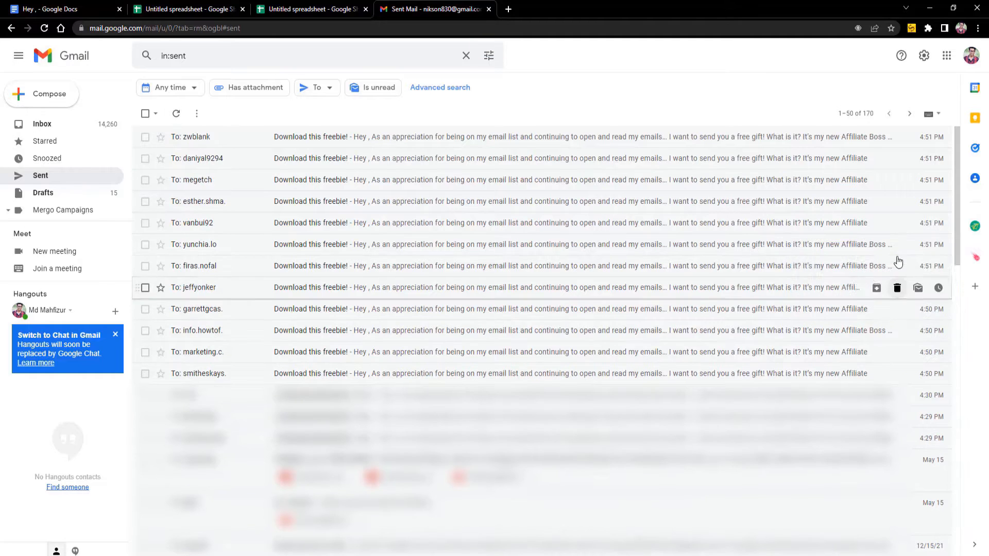
- Close the Mailmeteor sending dialog on the contact spreadsheet and open a command of an installed add-on
{"action": "left_click", "coordinate": [182, 8]}
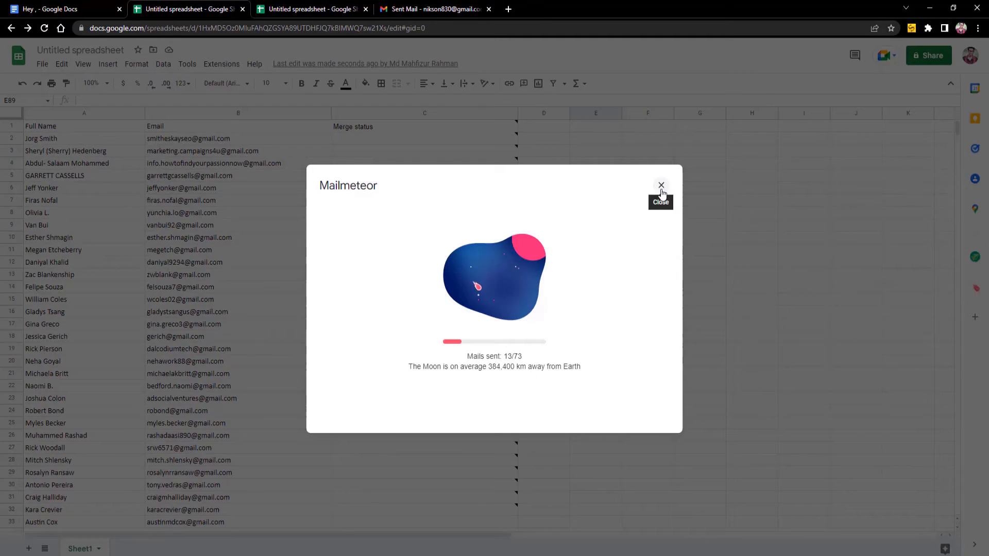
{"action": "left_click", "coordinate": [661, 188]}
{"action": "left_click", "coordinate": [221, 64]}
{"action": "mouse_move", "coordinate": [254, 170]}
{"action": "left_click", "coordinate": [408, 192]}
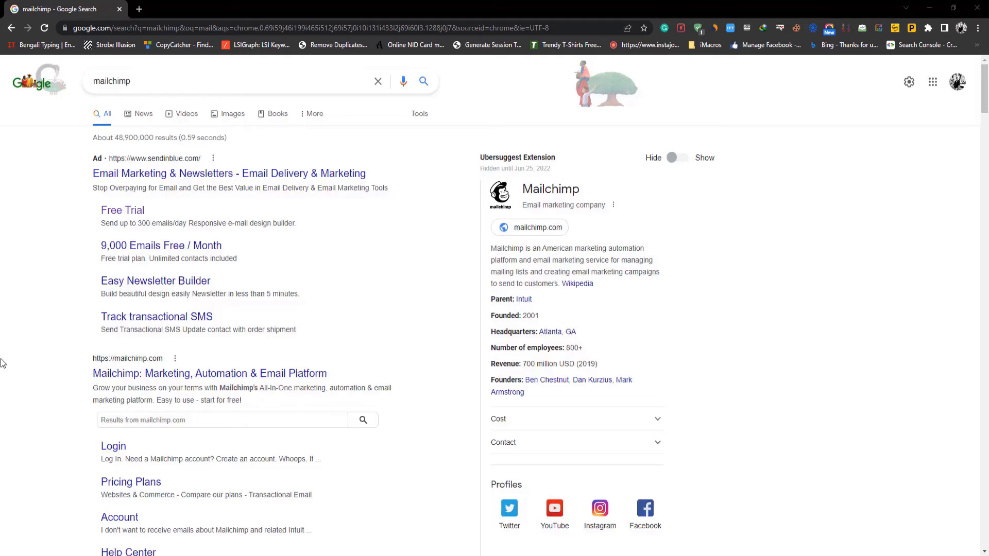
- Open the Mailchimp website from the Google results and go to its free sign-up form
{"action": "scroll", "coordinate": [6, 355], "scroll_direction": "down", "scroll_amount": 2}
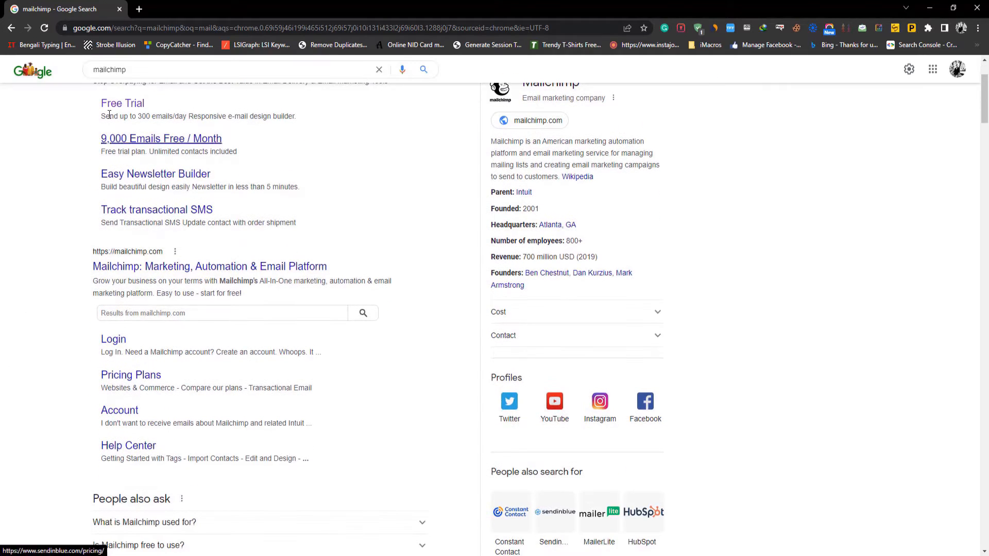
{"action": "double_click", "coordinate": [103, 69]}
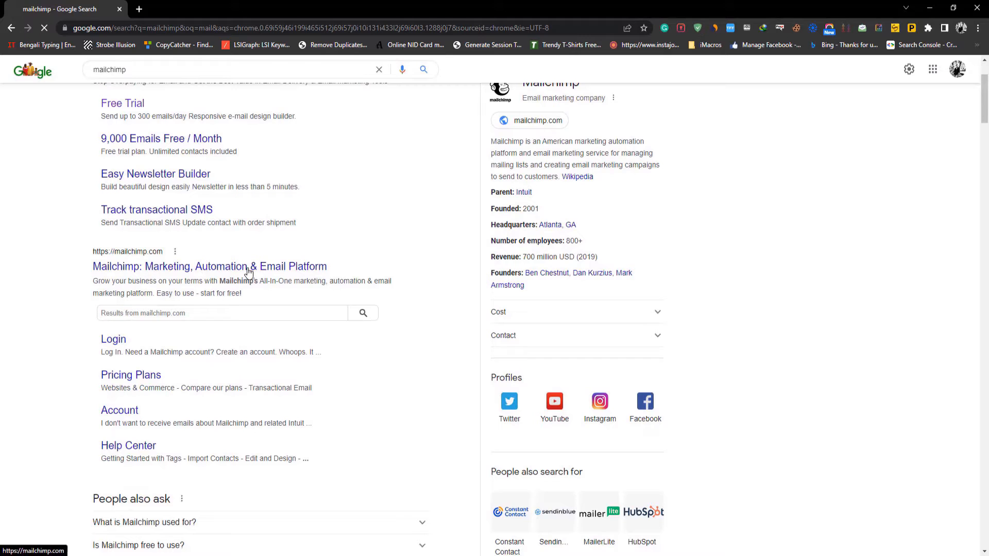
{"action": "left_click", "coordinate": [249, 266]}
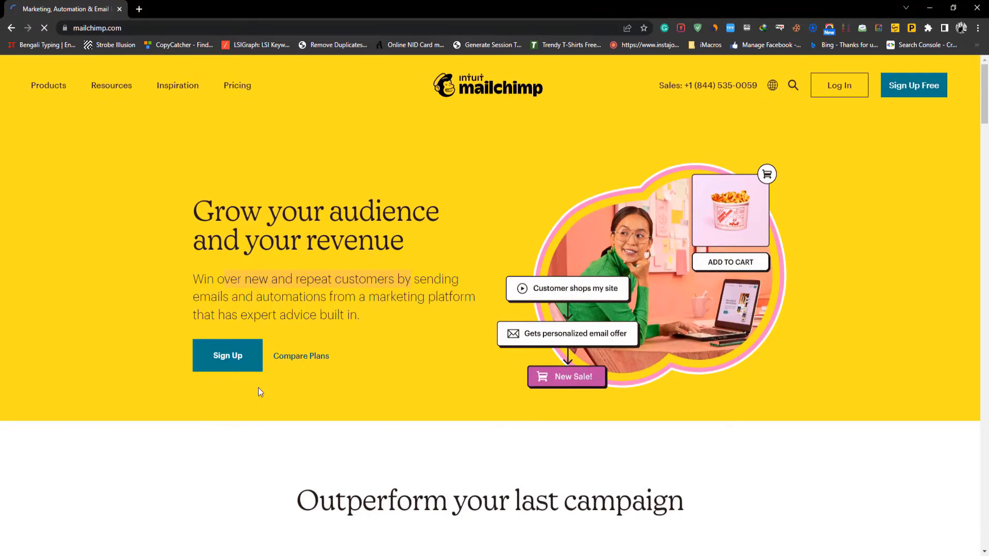
{"action": "left_click", "coordinate": [911, 86]}
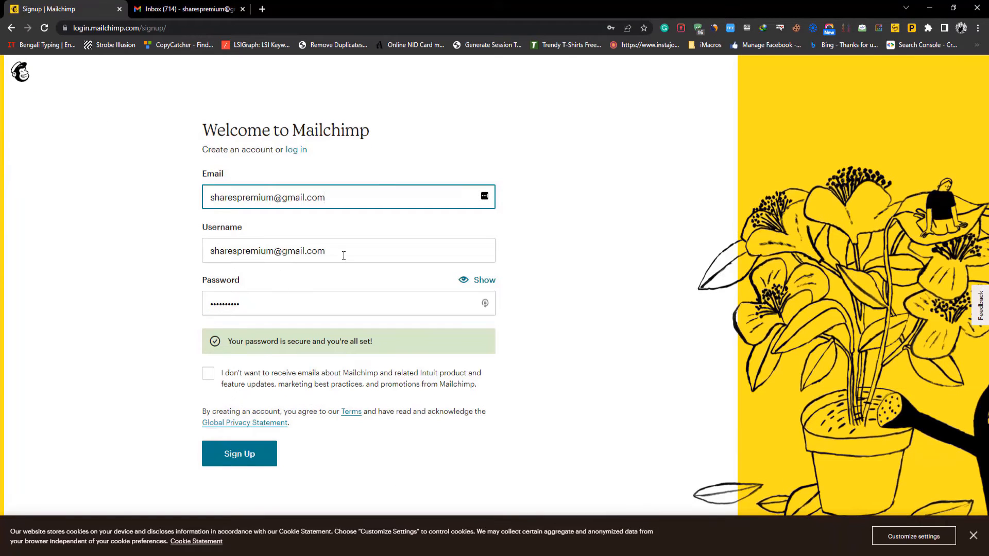
- Submit the Mailchimp sign-up form and activate the new account from the activation email in Gmail
{"action": "left_click", "coordinate": [98, 274]}
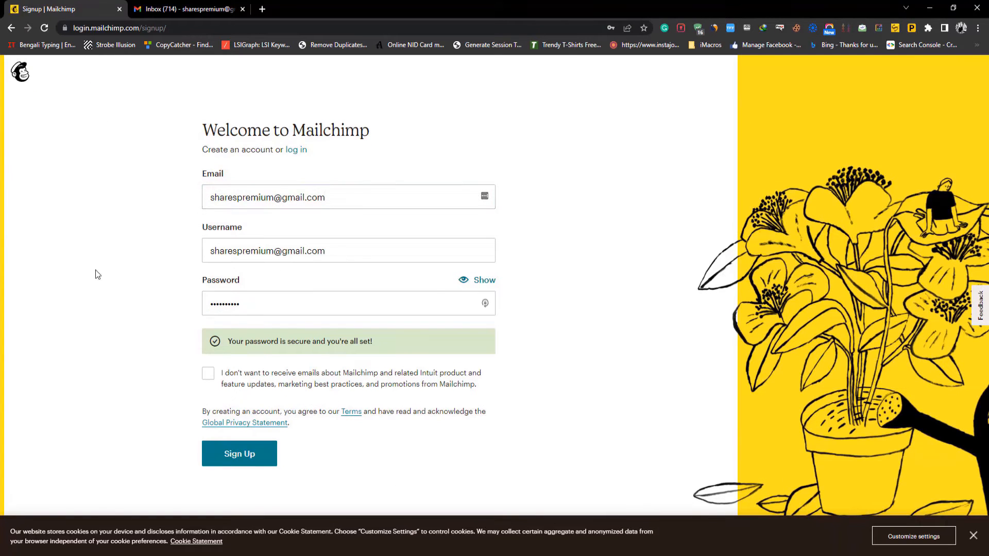
{"action": "left_click", "coordinate": [239, 454]}
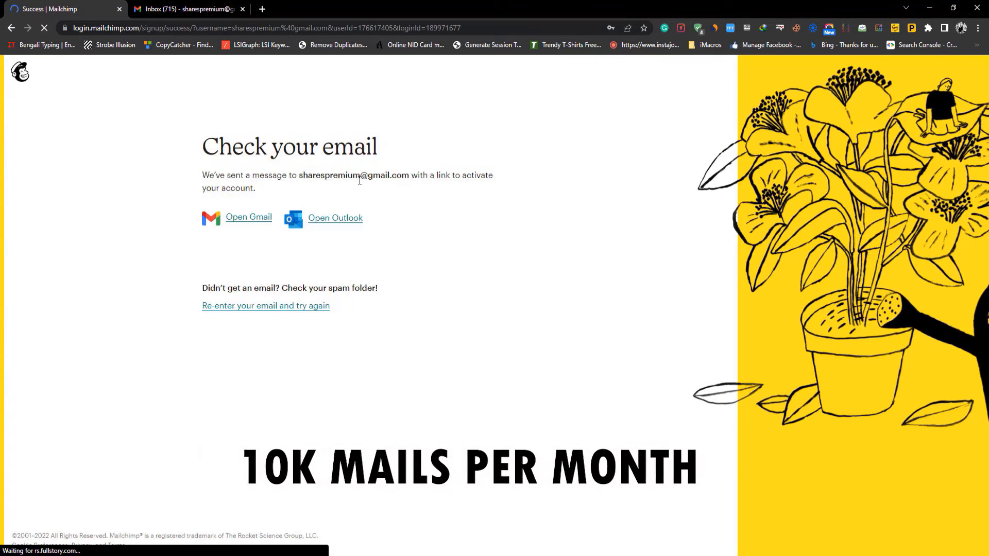
{"action": "left_click", "coordinate": [188, 9]}
{"action": "left_click", "coordinate": [287, 160]}
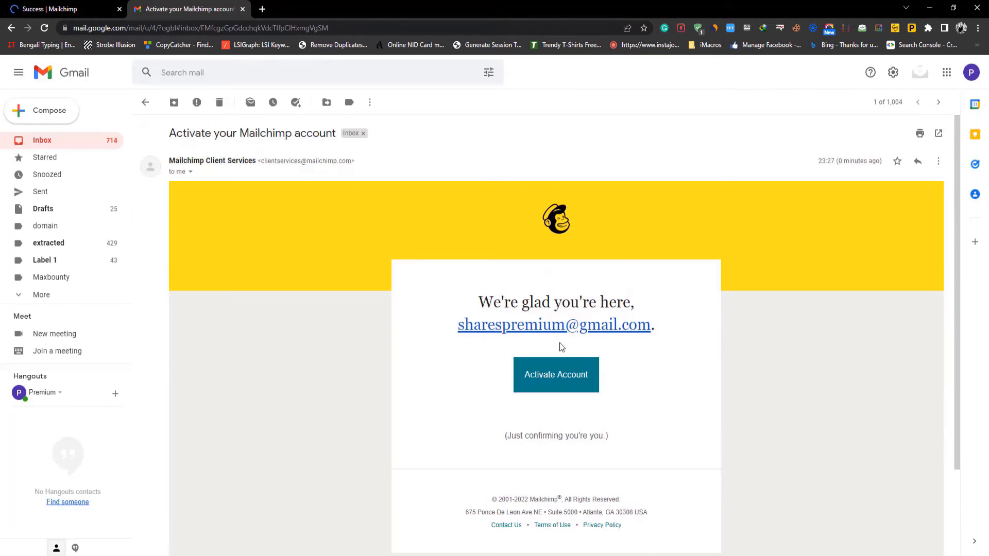
{"action": "left_click", "coordinate": [559, 375]}
{"action": "left_click", "coordinate": [196, 388]}
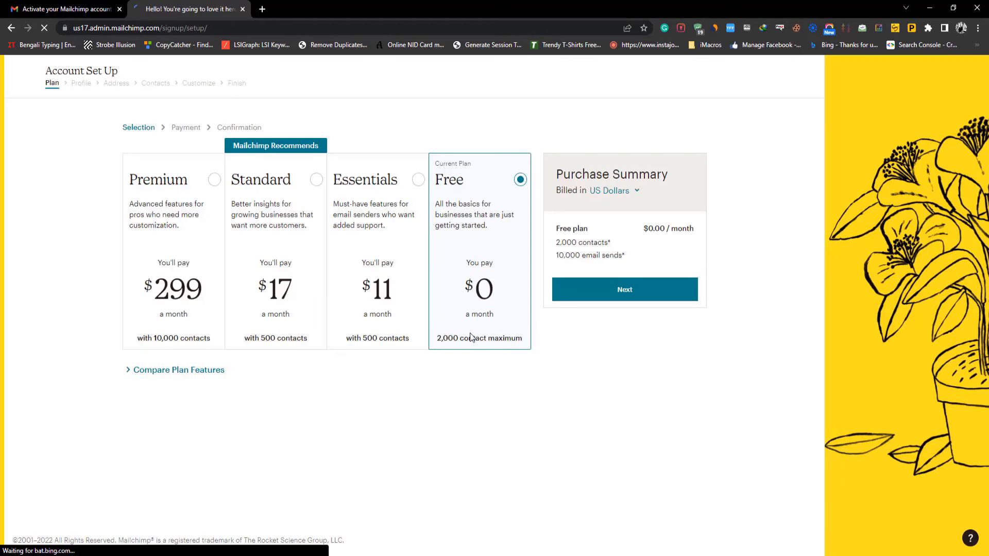
- Continue the account setup with the Free plan and start a first email campaign in Mailchimp
{"action": "left_click", "coordinate": [610, 298]}
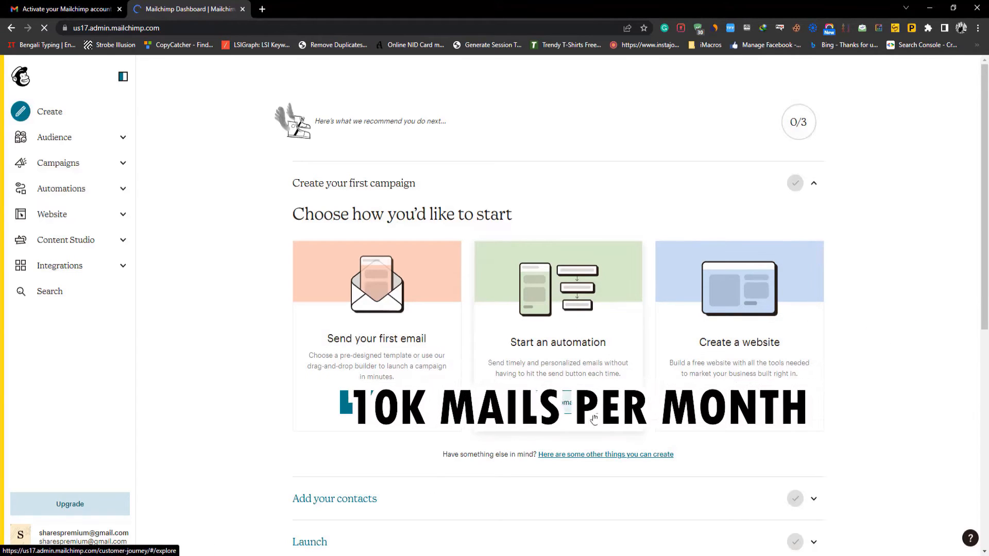
{"action": "left_click", "coordinate": [384, 400]}
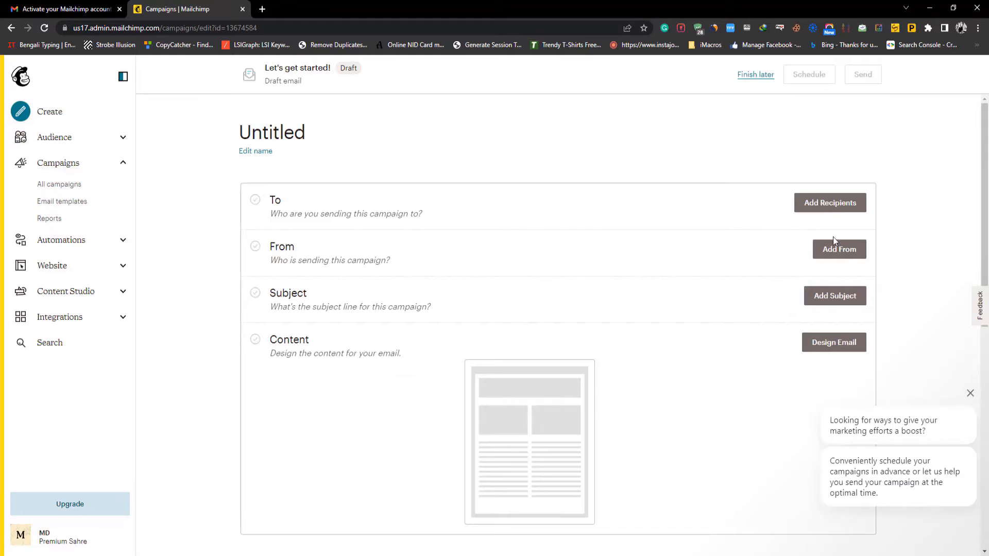
- Start adding recipients to the untitled campaign and choose uploading a file as the contact import method
{"action": "left_click", "coordinate": [825, 208]}
{"action": "left_click", "coordinate": [483, 308]}
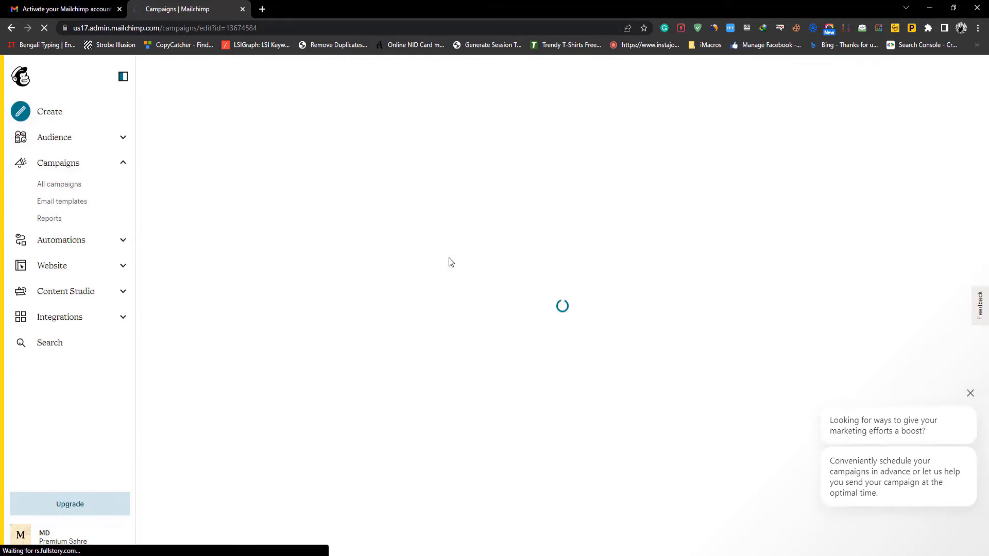
{"action": "left_click", "coordinate": [971, 395]}
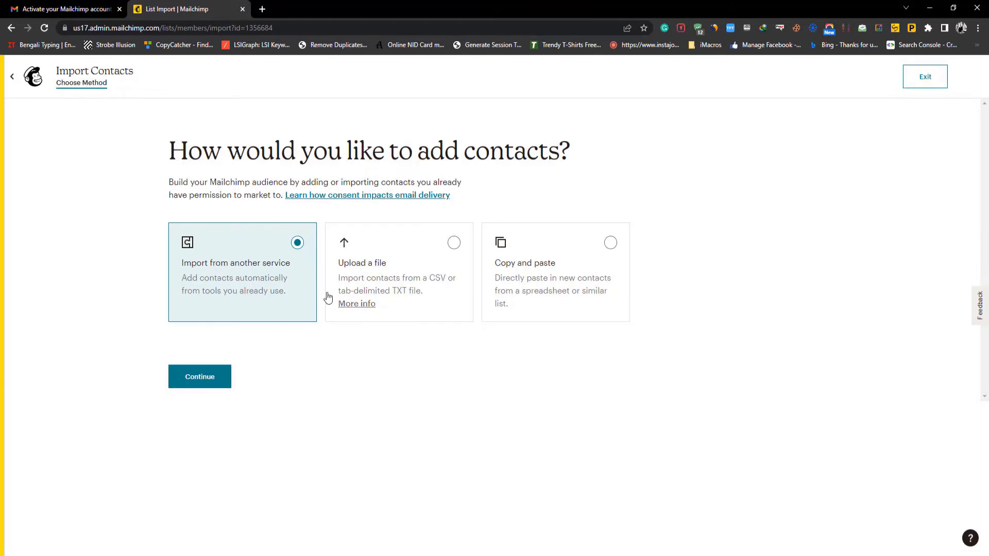
{"action": "left_click", "coordinate": [412, 281]}
{"action": "left_click", "coordinate": [221, 376]}
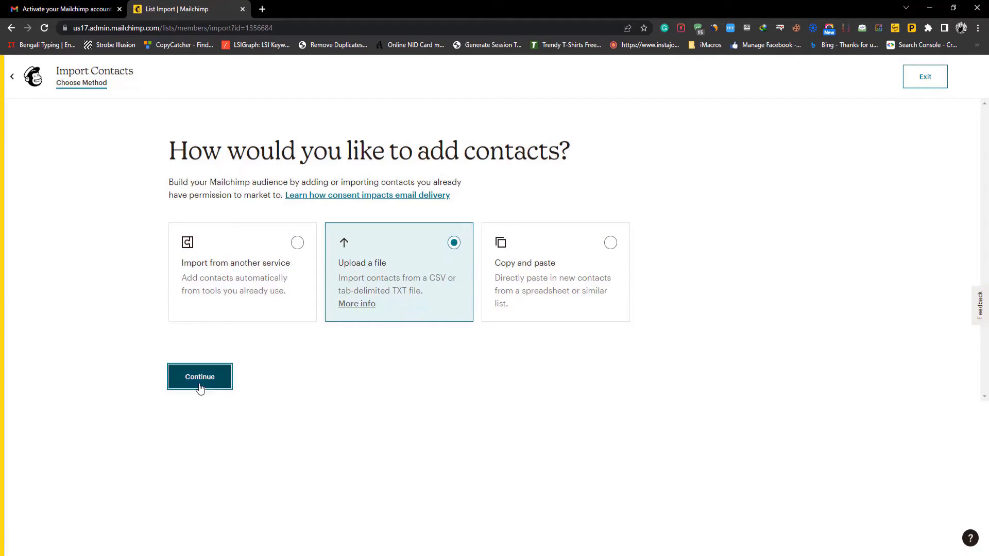
- Upload the contact file "Prospect Role Exported Data.csv" and continue to organizing the contacts
{"action": "left_click", "coordinate": [364, 222]}
{"action": "left_click", "coordinate": [47, 96]}
{"action": "double_click", "coordinate": [136, 85]}
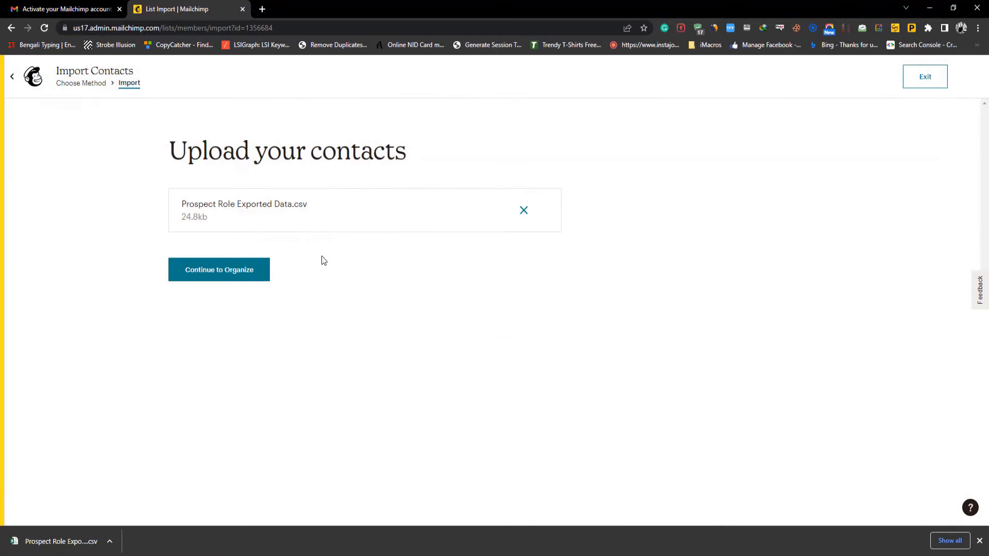
{"action": "left_click", "coordinate": [979, 541]}
{"action": "left_click", "coordinate": [201, 268]}
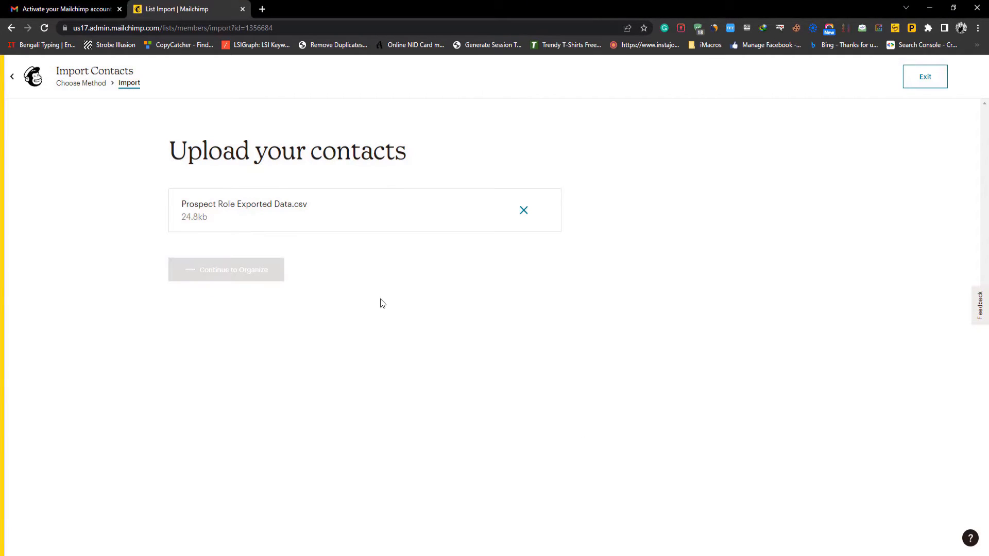
- Set the imported contacts' status to Subscribed, enable updating any existing contacts, and continue to tagging
{"action": "left_click", "coordinate": [219, 224]}
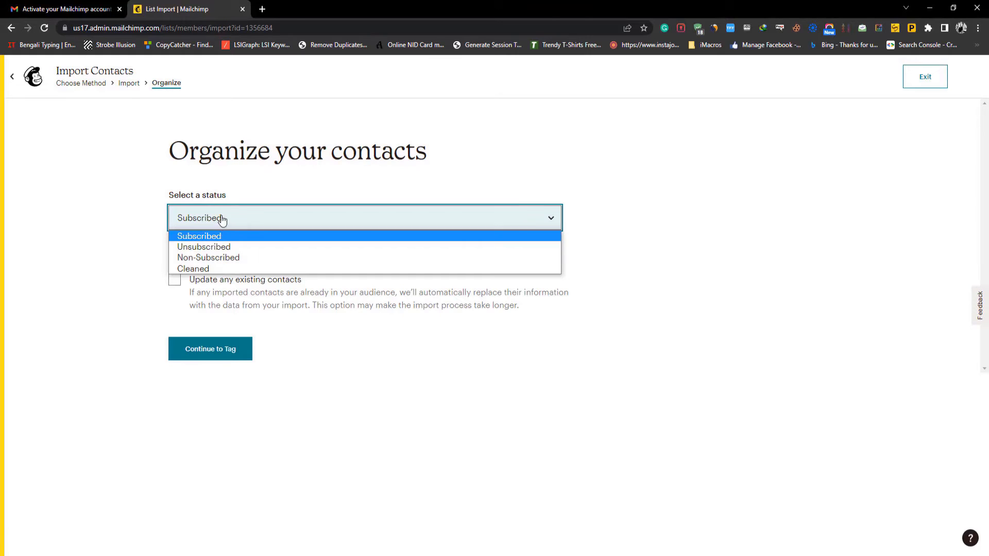
{"action": "left_click", "coordinate": [209, 269]}
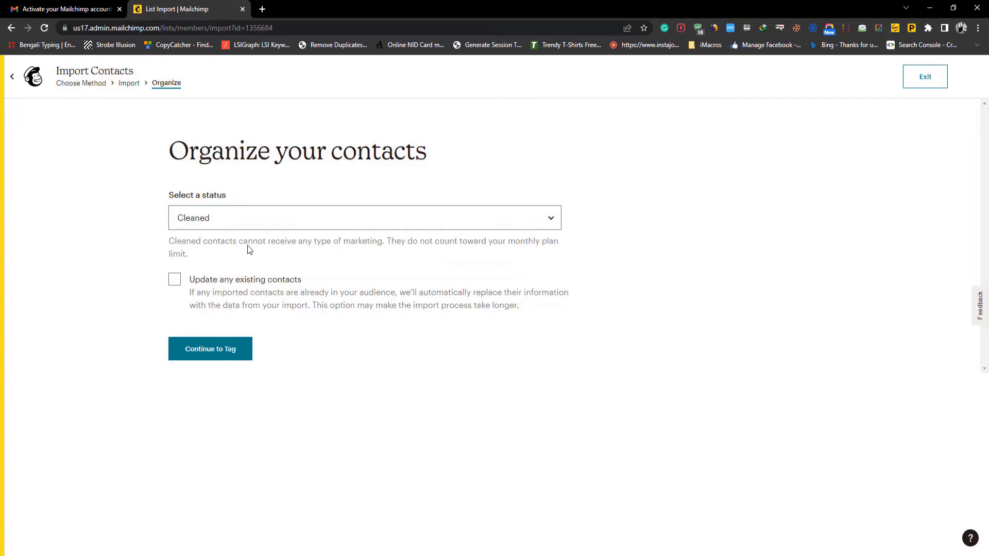
{"action": "left_click", "coordinate": [328, 230]}
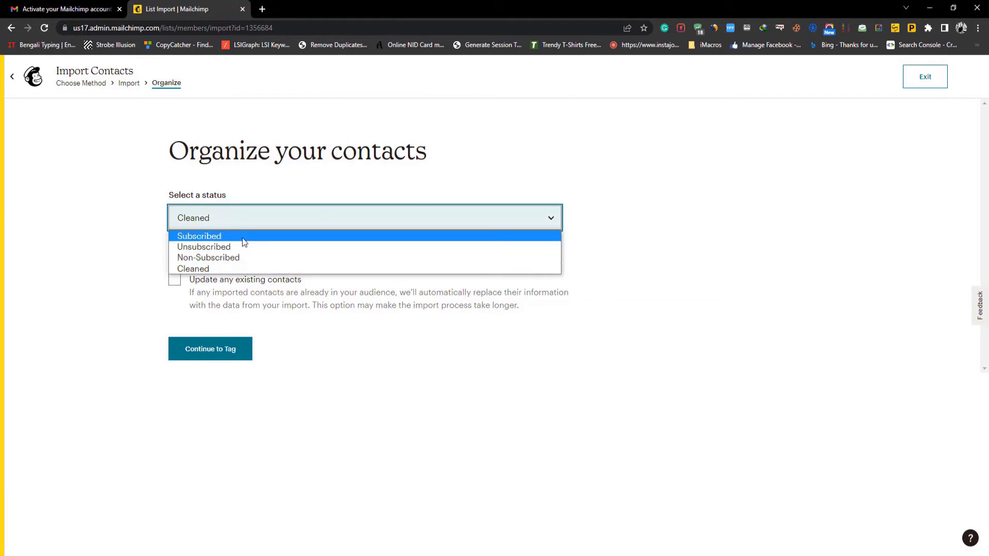
{"action": "left_click", "coordinate": [242, 235]}
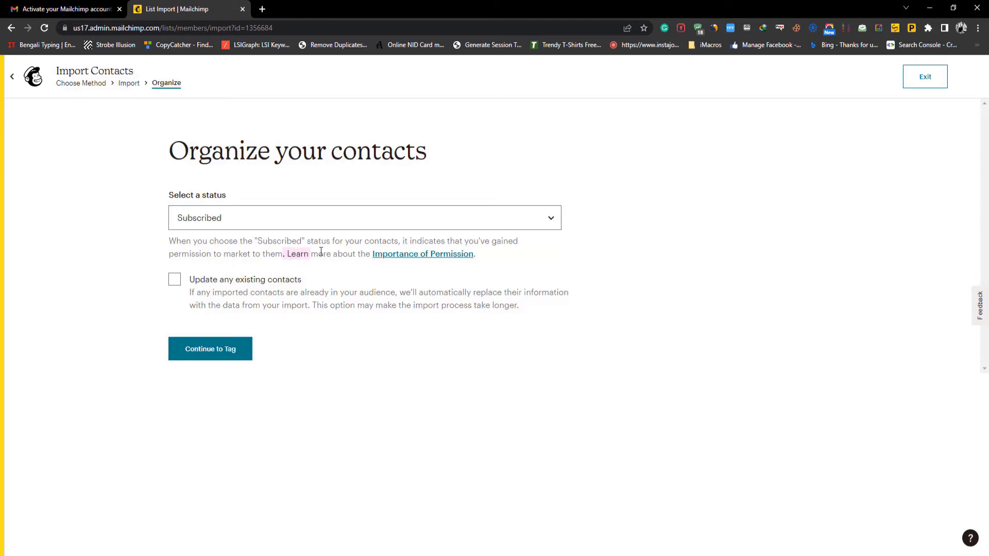
{"action": "left_click", "coordinate": [174, 279]}
{"action": "left_click", "coordinate": [212, 348]}
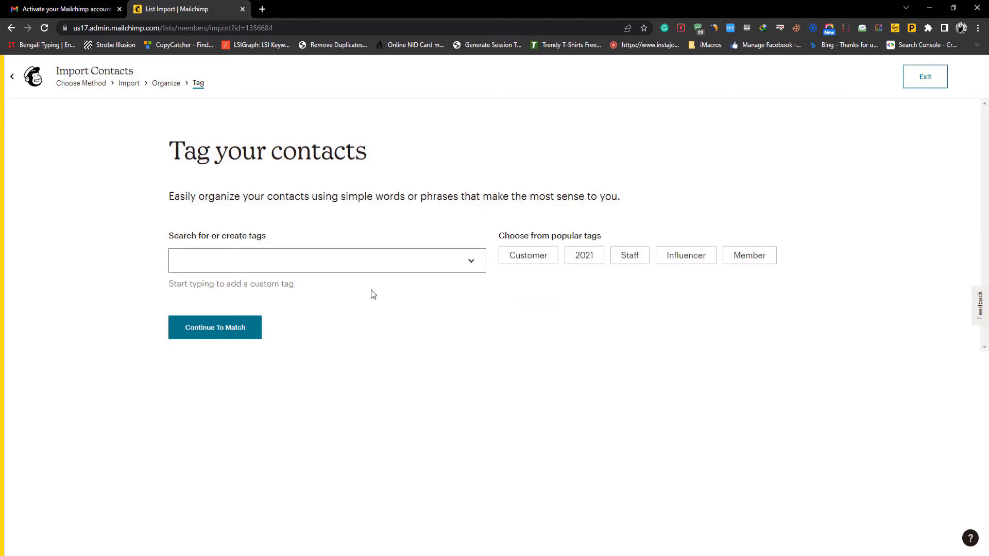
- Add the custom tag "DM" to the imported contacts
{"action": "left_click", "coordinate": [306, 261]}
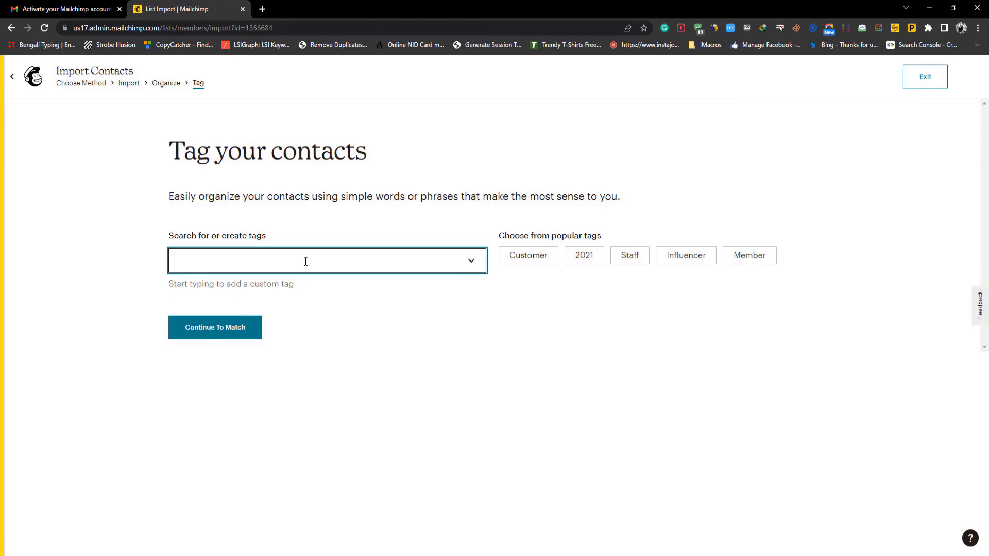
{"action": "type", "text": "DM"}
{"action": "left_click", "coordinate": [252, 282]}
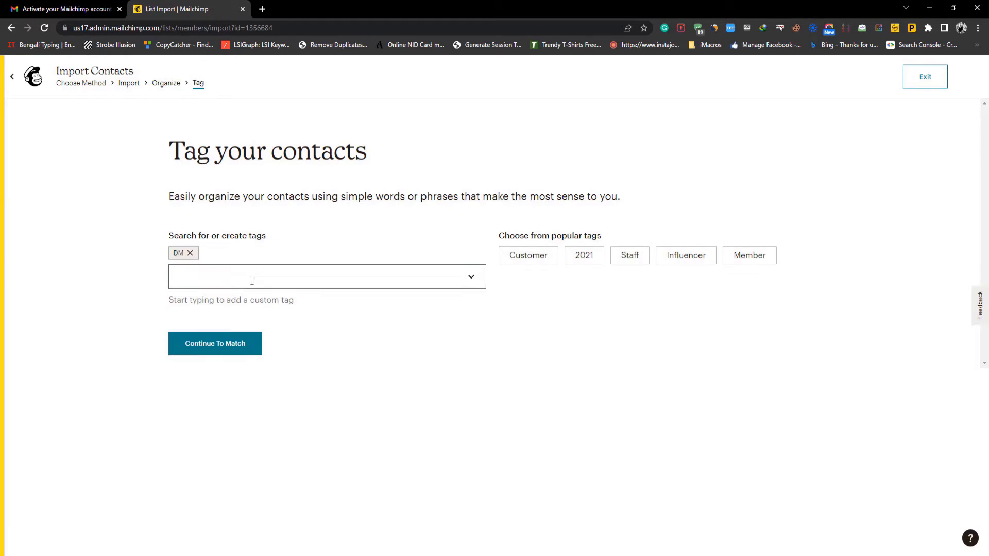
- Add the popular tag "Customer" to the imported contacts, continue to column matching and check the matched columns
{"action": "left_click", "coordinate": [528, 255]}
{"action": "left_click", "coordinate": [227, 345]}
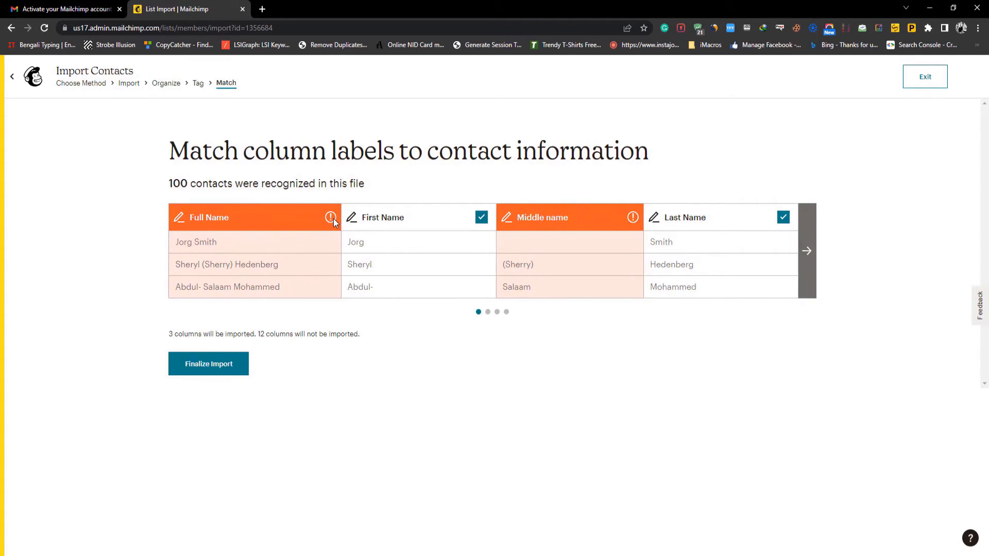
{"action": "mouse_move", "coordinate": [629, 221]}
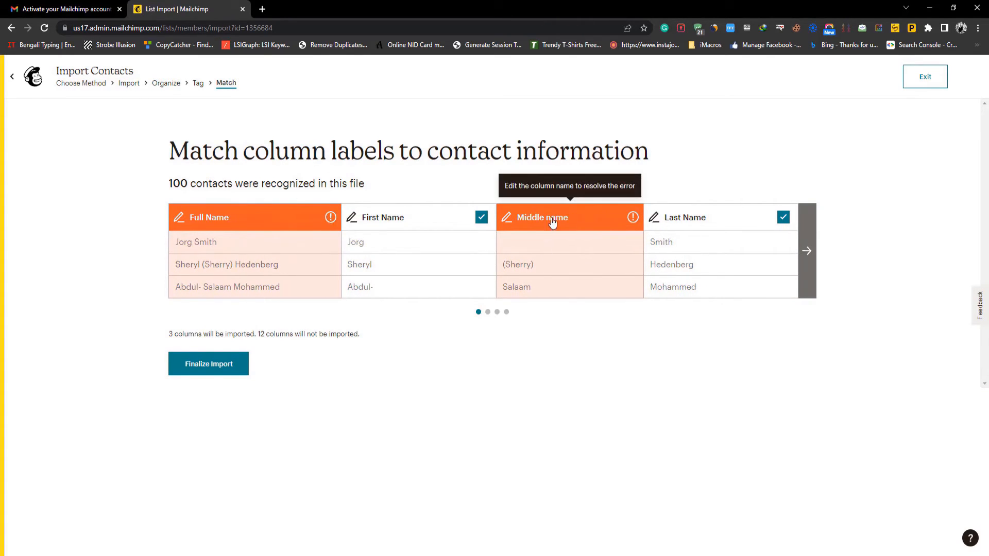
{"action": "left_click", "coordinate": [806, 255]}
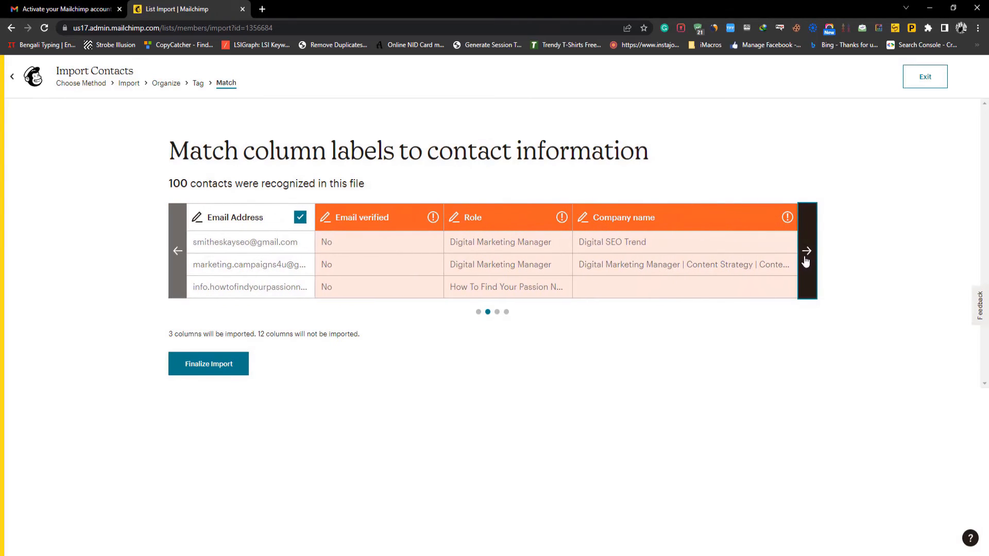
- Finalize the column matching and complete the import of the contacts into the Premium Sahre audience
{"action": "left_click", "coordinate": [225, 367]}
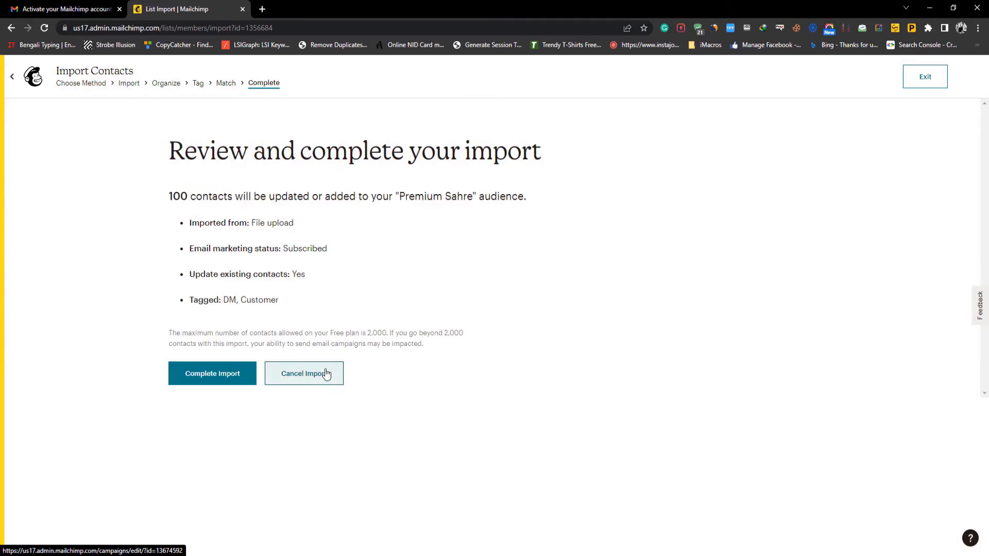
{"action": "left_click", "coordinate": [220, 375]}
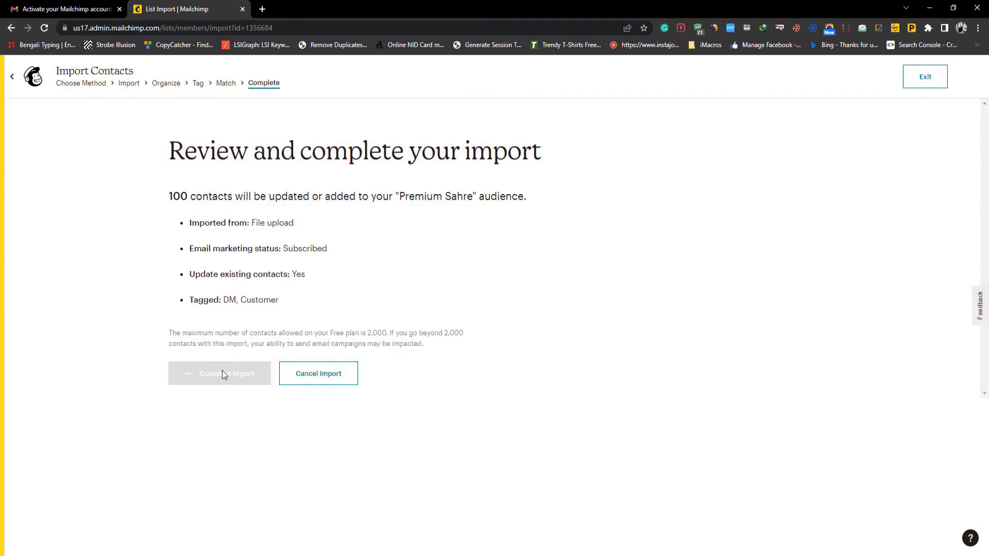
{"action": "left_click_drag", "start_coordinate": [489, 153], "coordinate": [537, 153]}
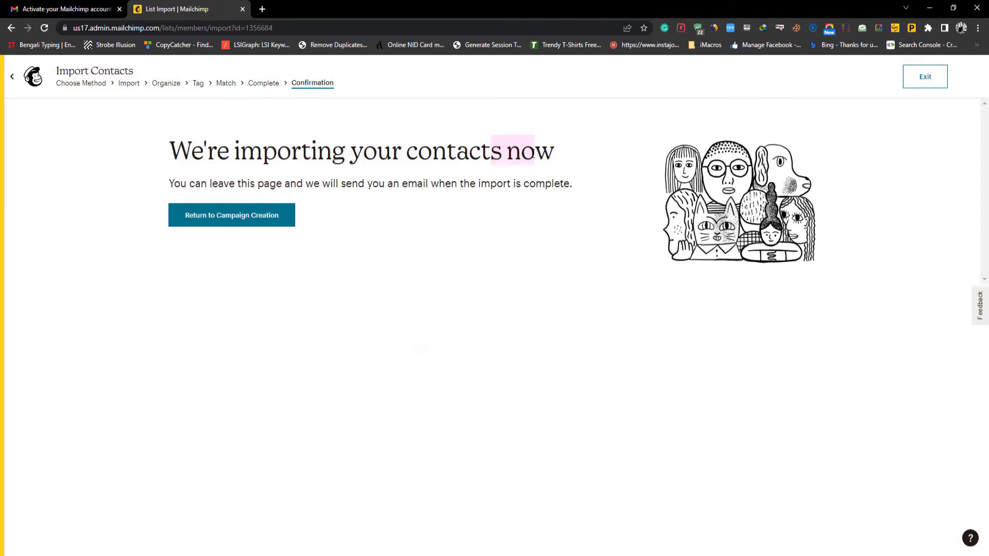
{"action": "left_click_drag", "start_coordinate": [223, 183], "coordinate": [549, 183]}
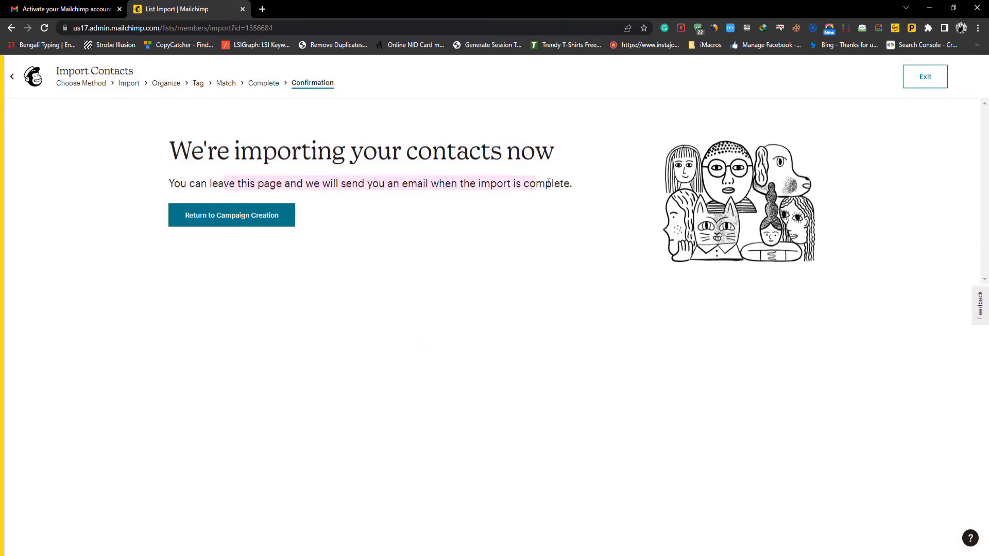
- Return to campaign creation and save the sender's name for the campaign
{"action": "left_click", "coordinate": [254, 218]}
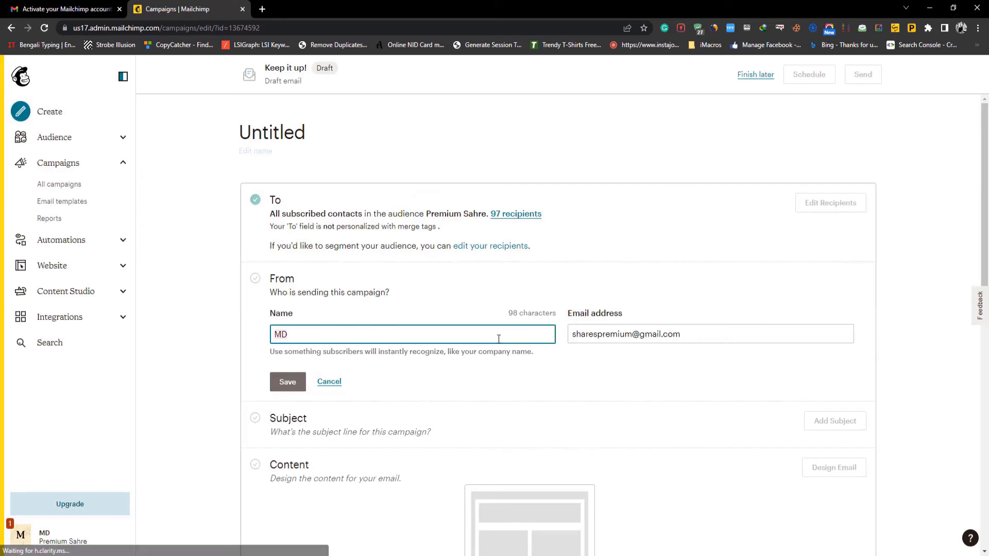
{"action": "key", "text": "Return"}
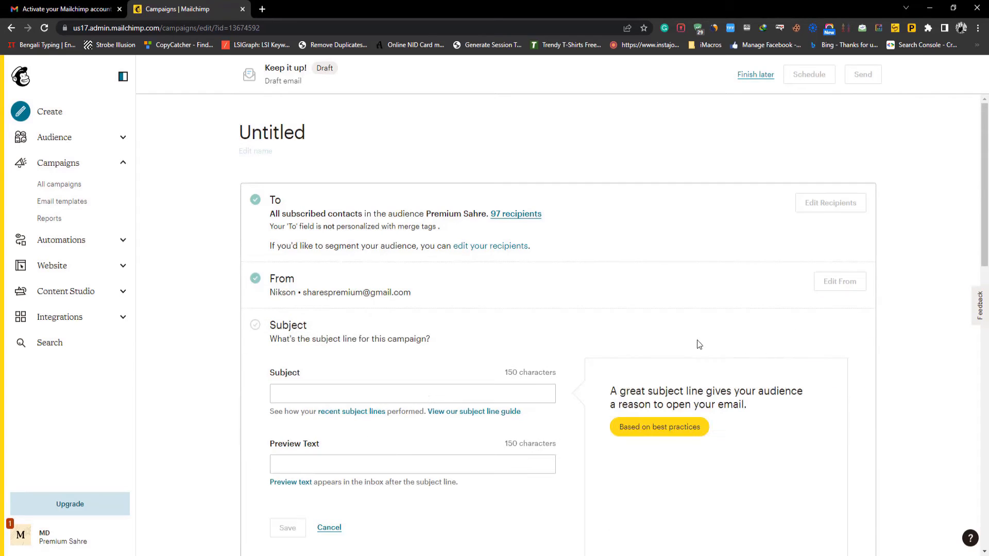
- Save the subject "WHY FACEBOOK ADS DEAD" with the preview text "LEARN NEW STRATEGY TO GIVE FB ADS TO GET SELL"
{"action": "left_click", "coordinate": [426, 399]}
{"action": "type", "text": "WHY FACEBOOK ADS DE"}
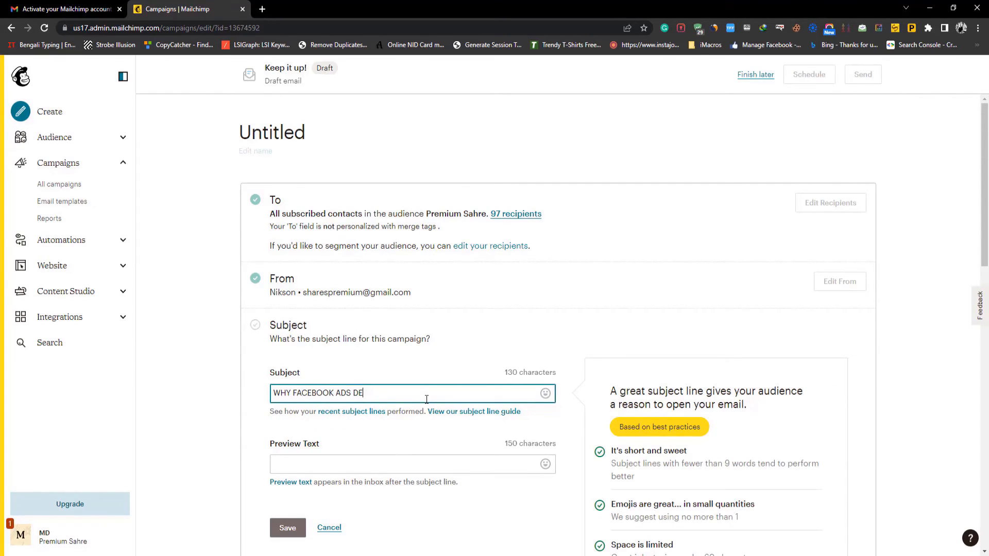
{"action": "type", "text": "AD"}
{"action": "left_click", "coordinate": [335, 467]}
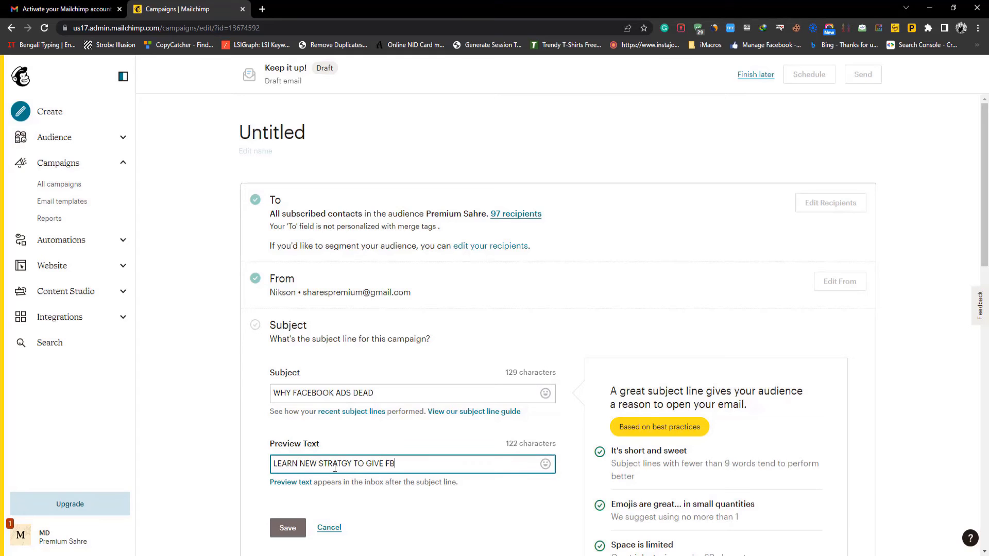
{"action": "key", "text": "Return"}
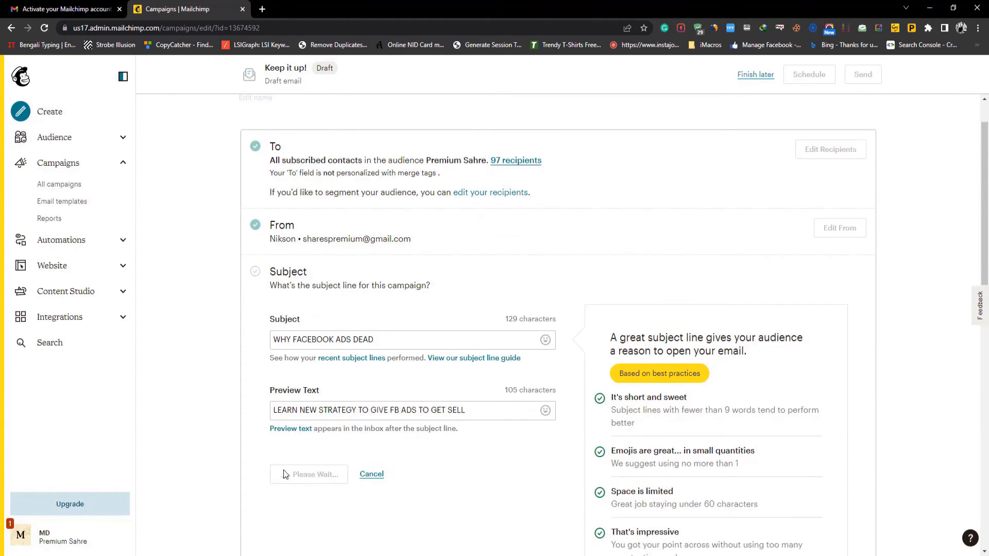
- Start designing the email content in the Classic Builder with the Simple Text template
{"action": "left_click", "coordinate": [844, 340]}
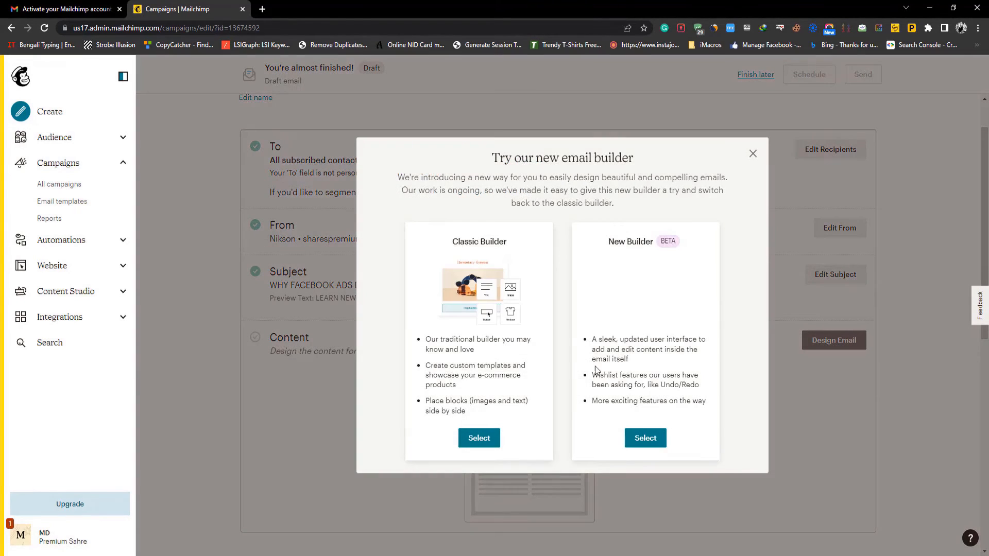
{"action": "left_click", "coordinate": [479, 438]}
{"action": "scroll", "coordinate": [405, 515], "scroll_direction": "down", "scroll_amount": 5}
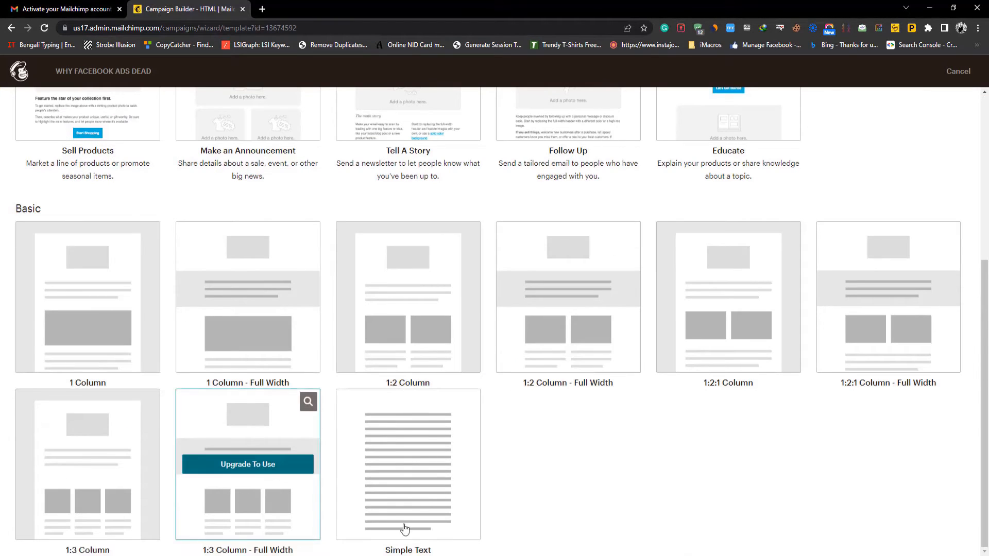
{"action": "left_click", "coordinate": [412, 449]}
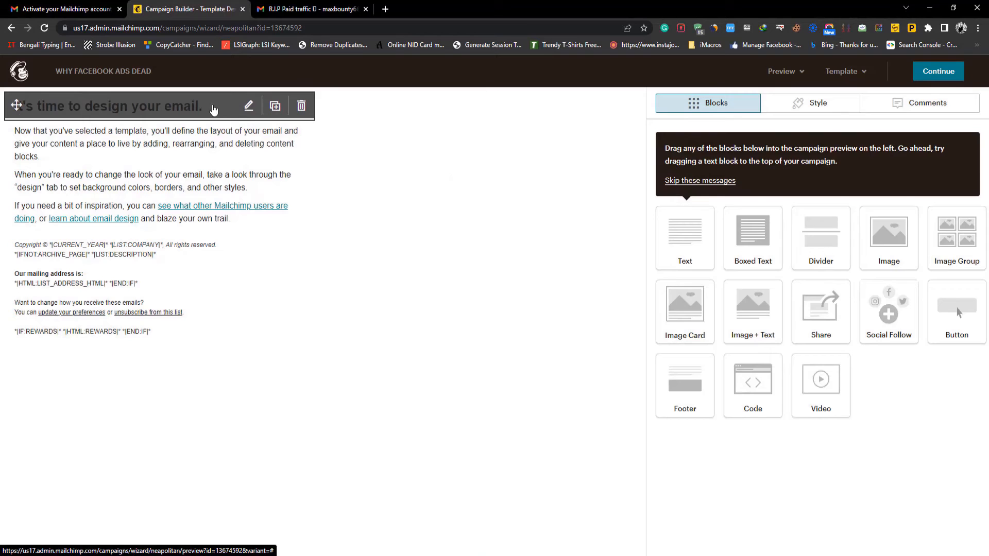
- Replace the placeholder text block with the "FACEBOOK ADS HISTORY" promotional email and continue back to the campaign overview
{"action": "left_click", "coordinate": [214, 109]}
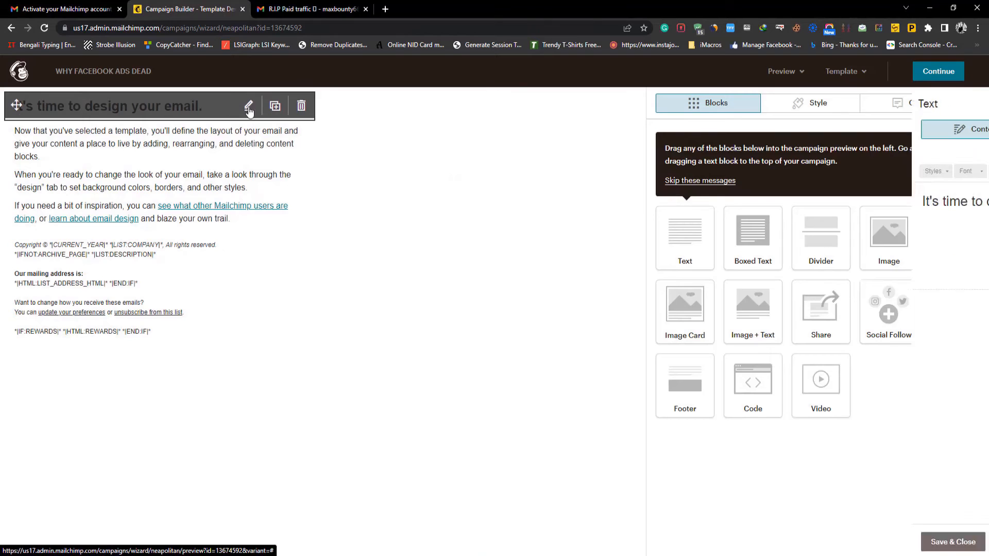
{"action": "triple_click", "coordinate": [727, 208]}
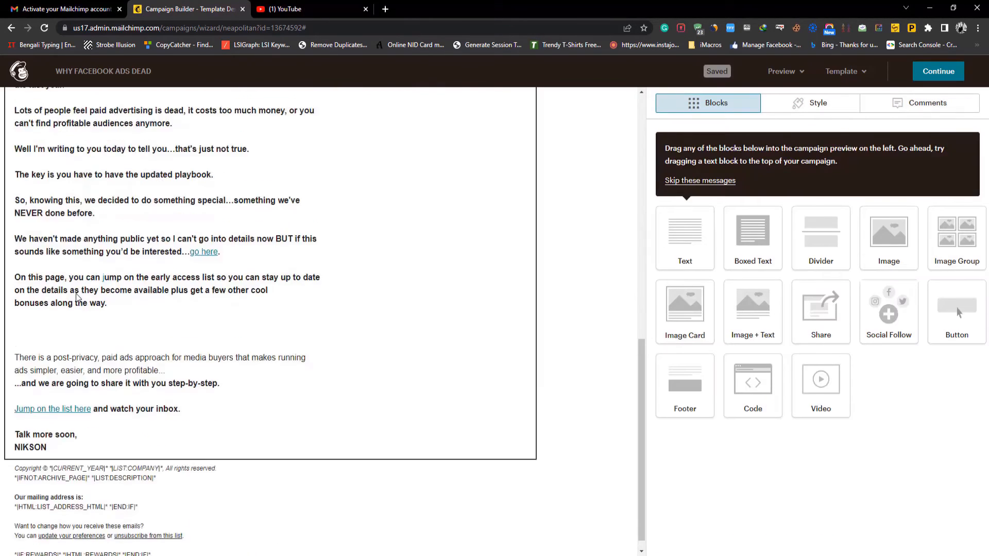
{"action": "scroll", "coordinate": [319, 309], "scroll_direction": "up", "scroll_amount": 10}
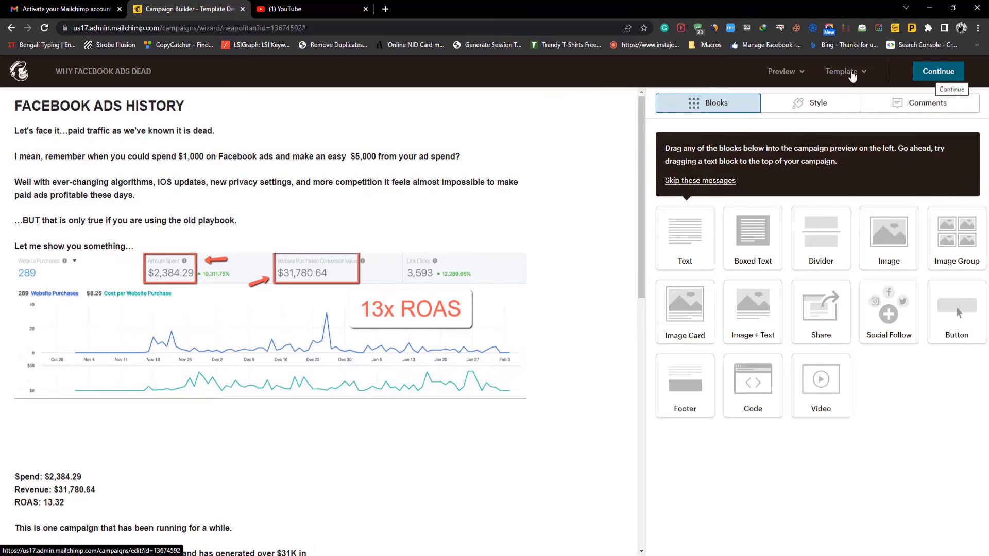
{"action": "left_click", "coordinate": [938, 72]}
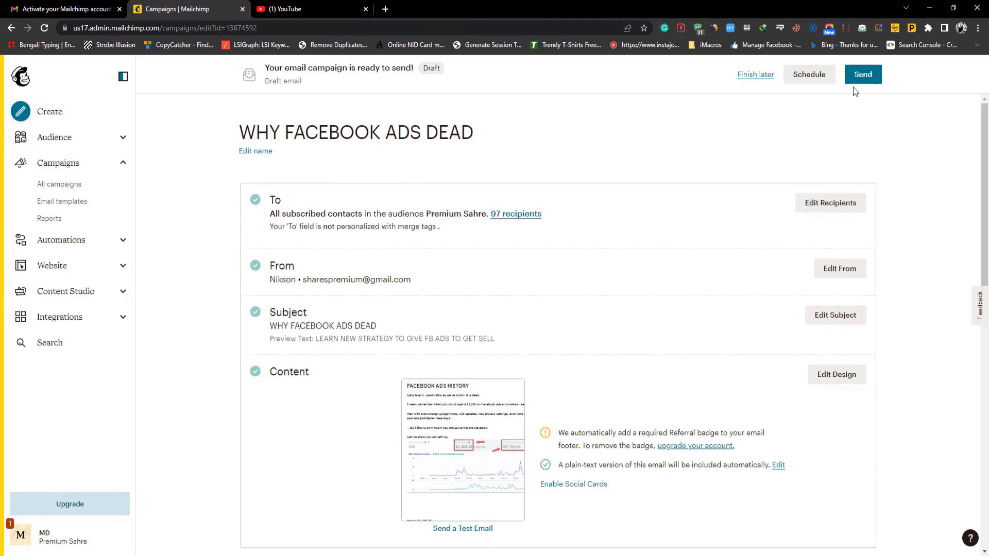
- Look through the campaign's scheduling options and close them without scheduling
{"action": "left_click", "coordinate": [808, 75]}
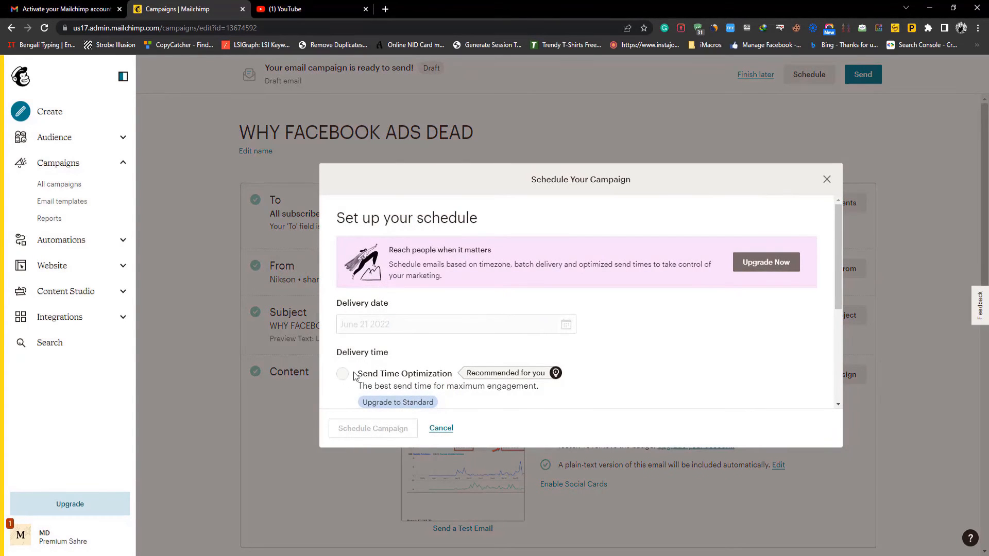
{"action": "scroll", "coordinate": [454, 360], "scroll_direction": "down", "scroll_amount": 3}
{"action": "scroll", "coordinate": [627, 310], "scroll_direction": "up", "scroll_amount": 3}
{"action": "left_click", "coordinate": [827, 179]}
- Send the campaign immediately to the Premium Sahre audience
{"action": "left_click", "coordinate": [862, 74]}
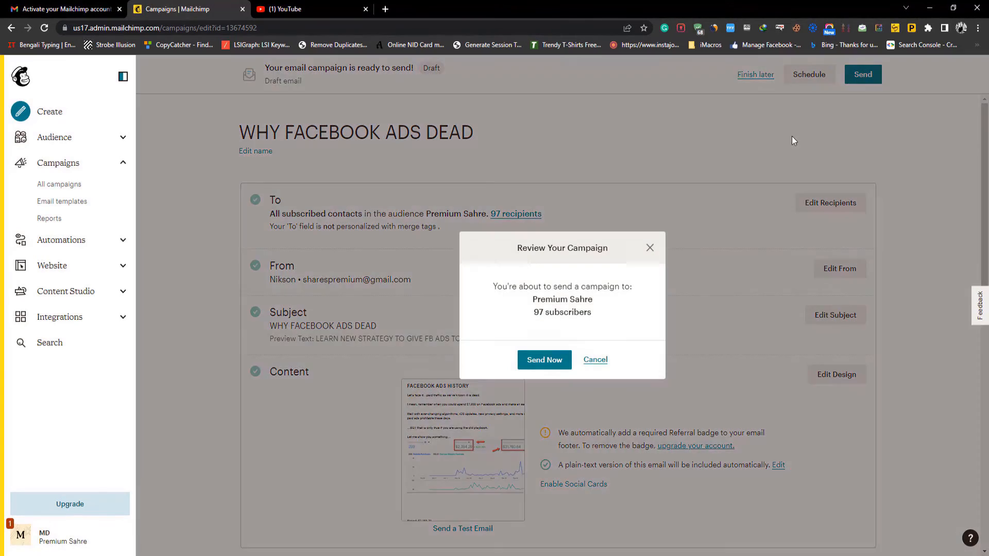
{"action": "left_click_drag", "start_coordinate": [504, 287], "coordinate": [631, 288]}
{"action": "left_click", "coordinate": [545, 359]}
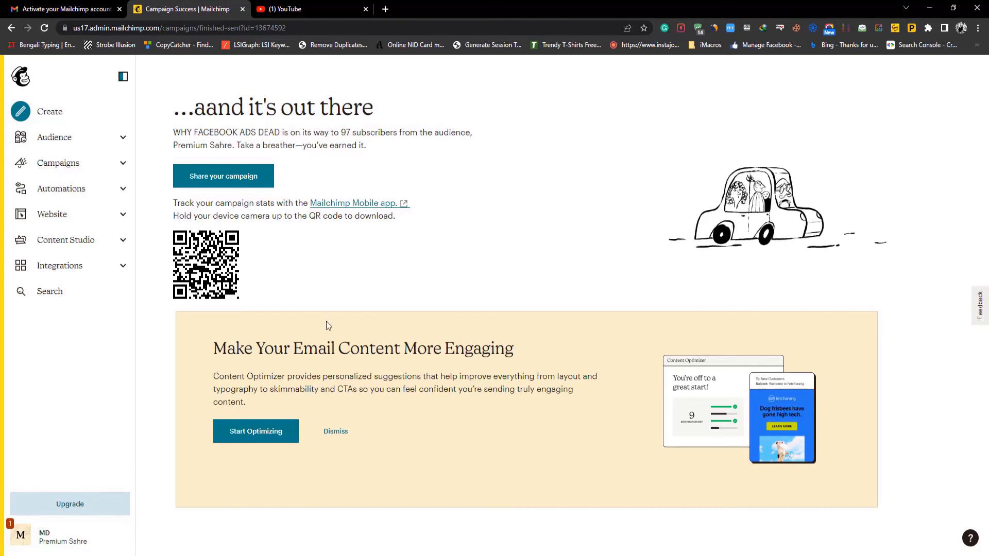
- Dismiss the Content Optimizer offers and open the report for the campaign "WHY FACEBOOK ADS DEAD"
{"action": "left_click", "coordinate": [335, 431]}
{"action": "left_click", "coordinate": [98, 163]}
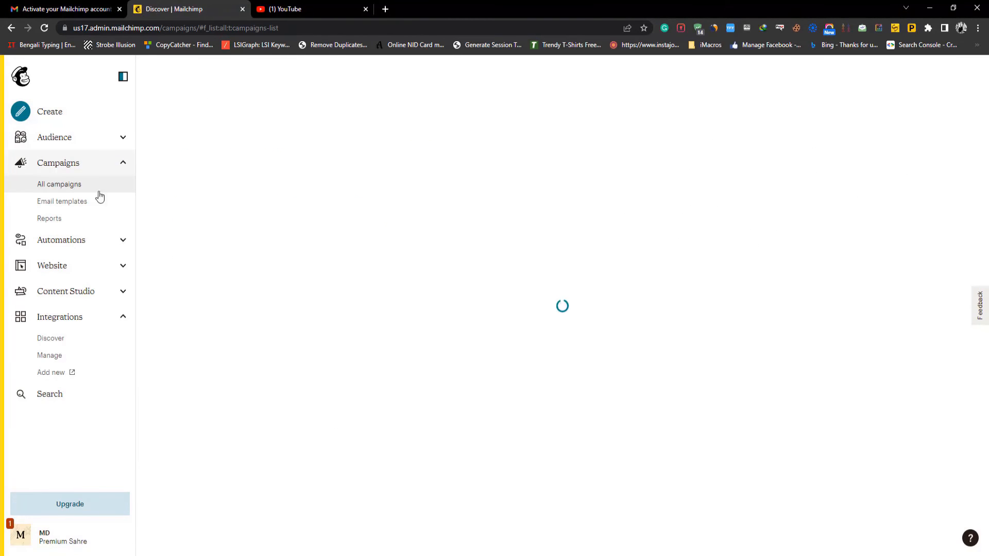
{"action": "left_click", "coordinate": [55, 221]}
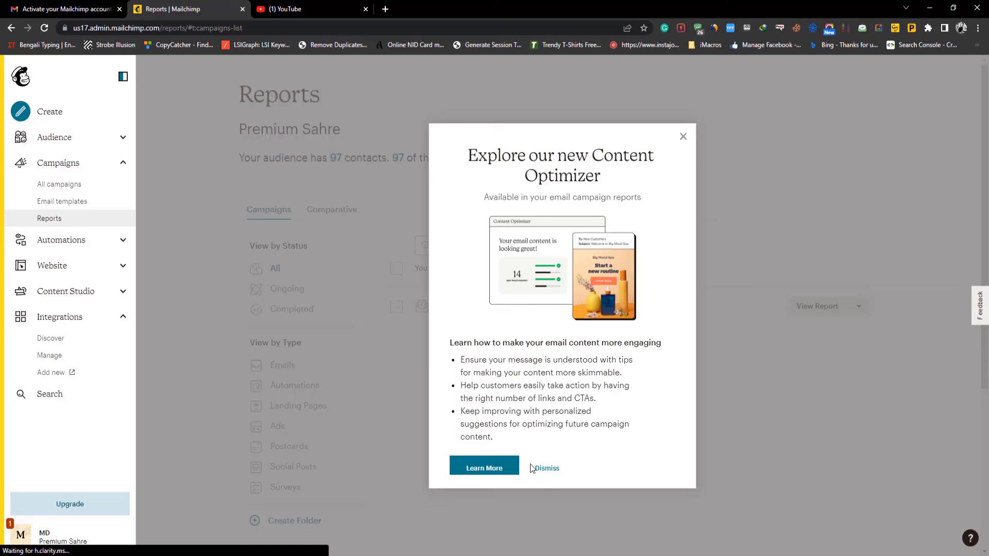
{"action": "left_click", "coordinate": [545, 469]}
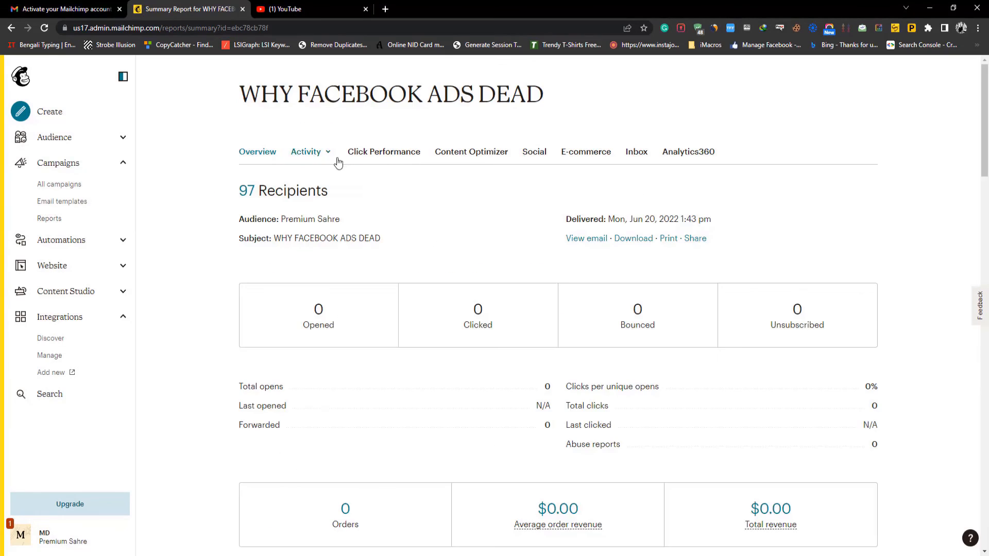
- Examine the campaign's summary report, including content optimizer, click performance, social performance and top locations, and check its activity options
{"action": "scroll", "coordinate": [377, 219], "scroll_direction": "down", "scroll_amount": 8}
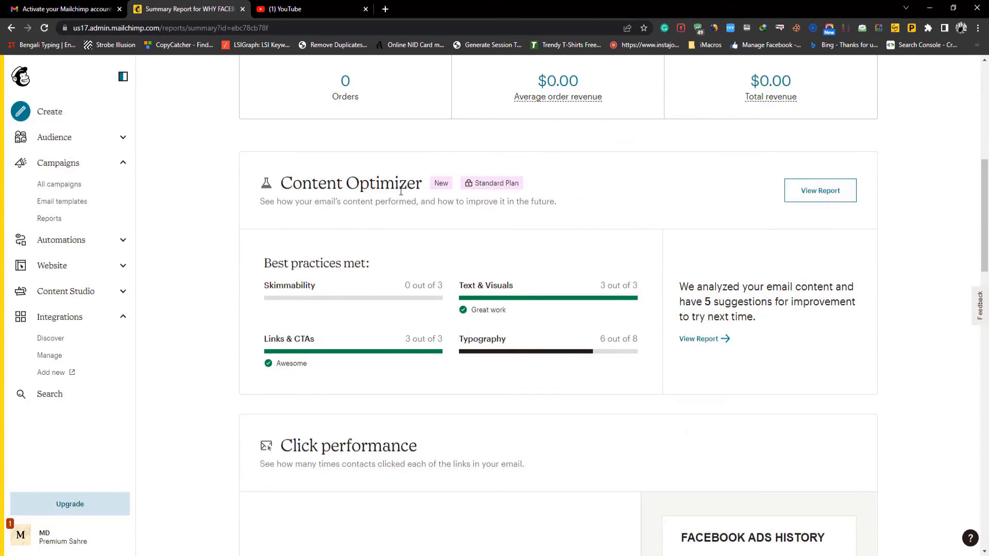
{"action": "scroll", "coordinate": [329, 304], "scroll_direction": "down", "scroll_amount": 9}
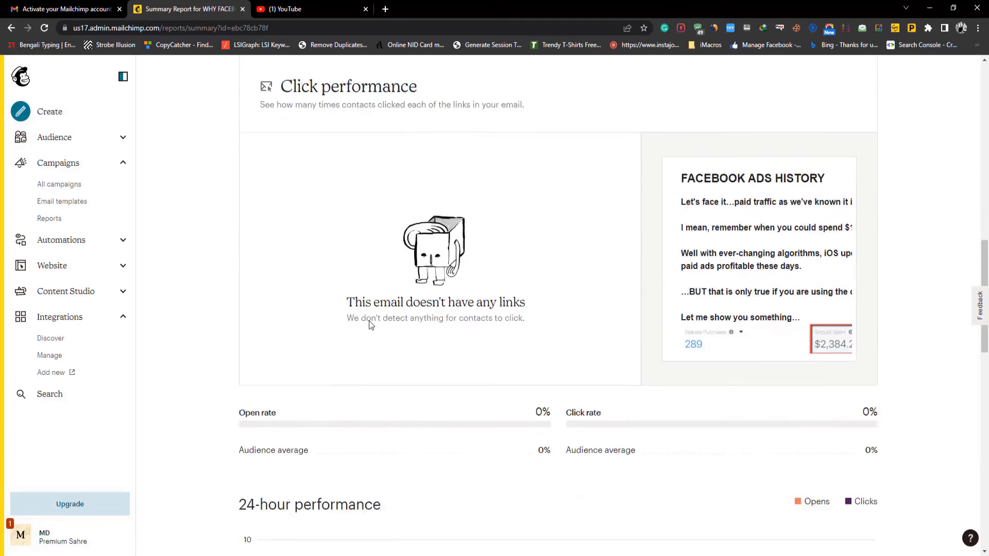
{"action": "scroll", "coordinate": [390, 313], "scroll_direction": "down", "scroll_amount": 13}
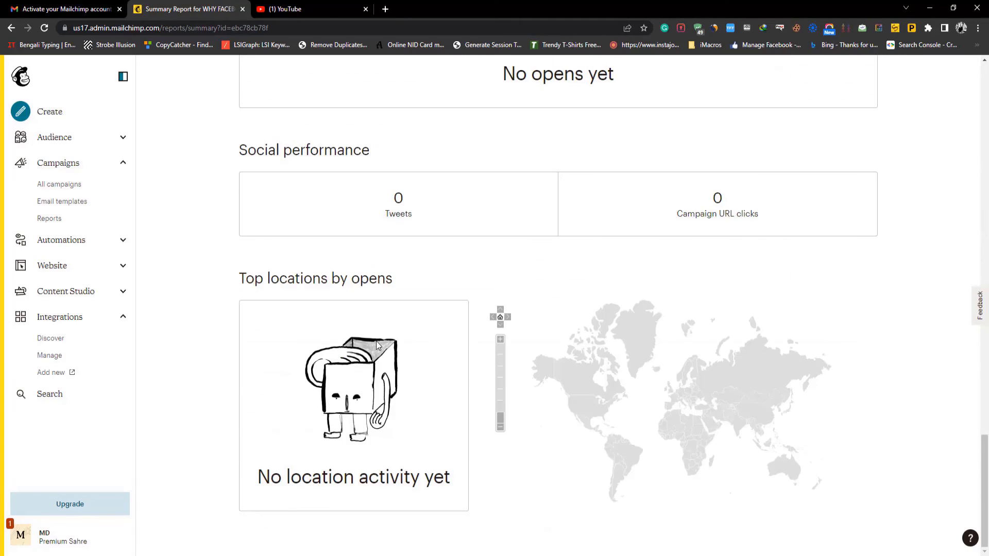
{"action": "scroll", "coordinate": [376, 341], "scroll_direction": "up", "scroll_amount": 6}
{"action": "scroll", "coordinate": [369, 330], "scroll_direction": "up", "scroll_amount": 20}
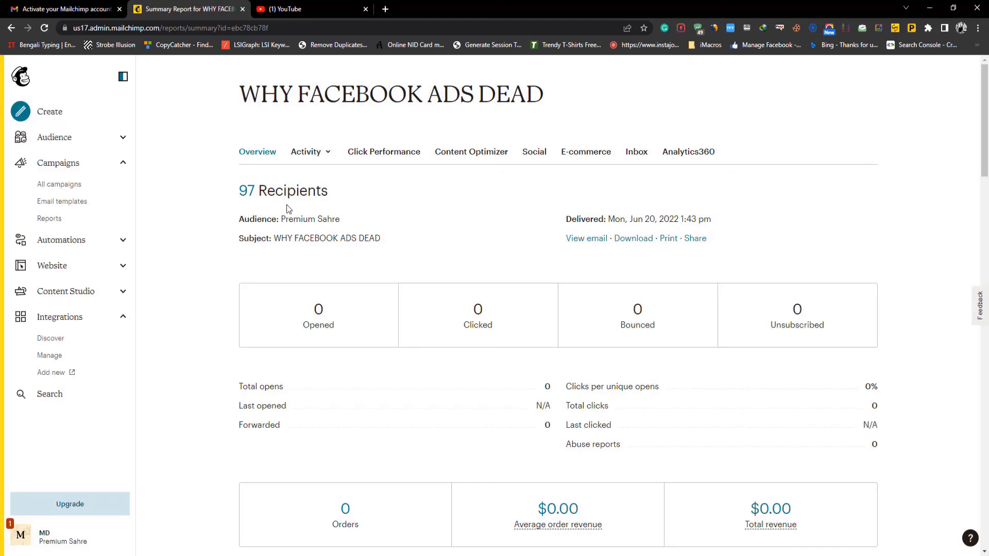
{"action": "left_click", "coordinate": [326, 152]}
{"action": "left_click", "coordinate": [318, 177]}
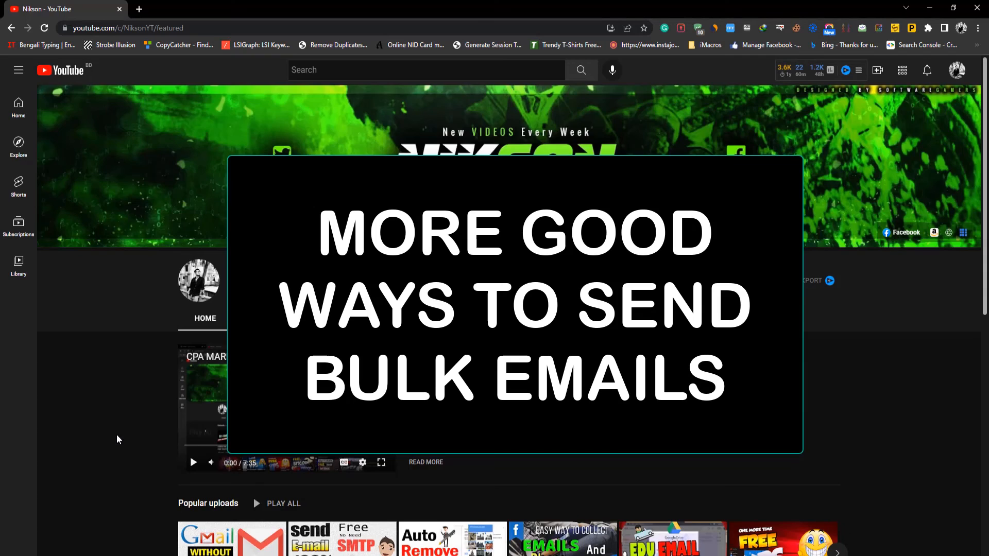
- Browse the YouTube channel's uploaded videos for other bulk email sending methods
{"action": "scroll", "coordinate": [116, 431], "scroll_direction": "down", "scroll_amount": 4}
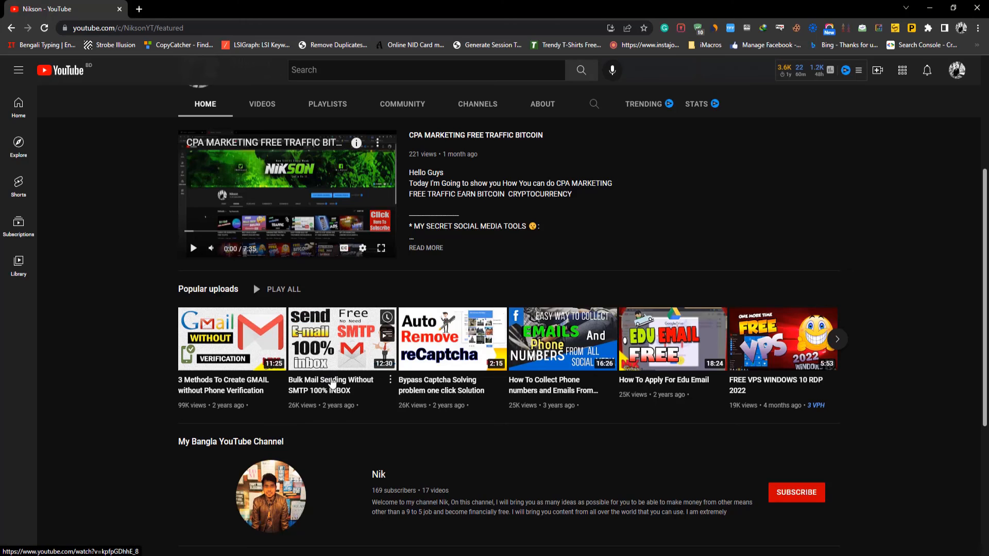
{"action": "left_click", "coordinate": [262, 103]}
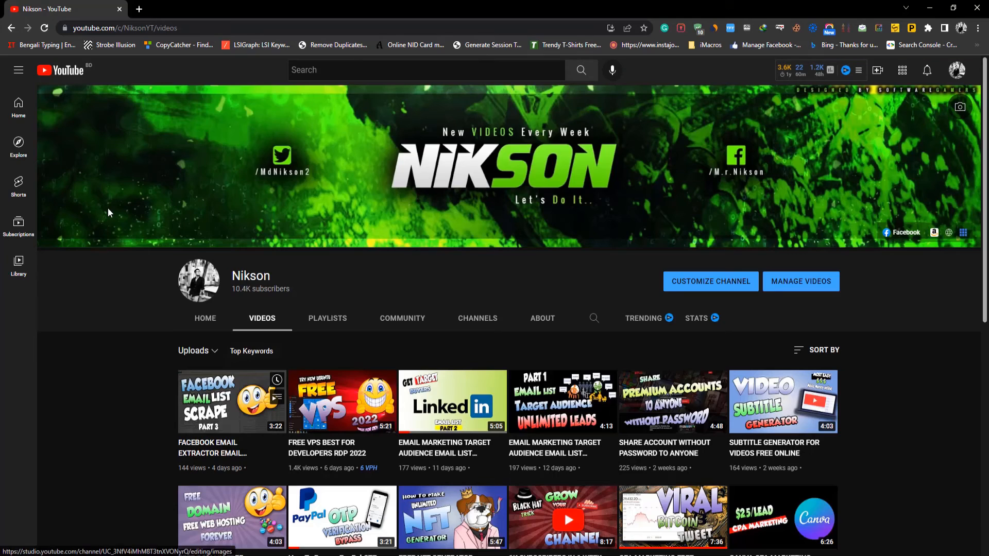
{"action": "scroll", "coordinate": [110, 304], "scroll_direction": "down", "scroll_amount": 10}
{"action": "scroll", "coordinate": [113, 302], "scroll_direction": "down", "scroll_amount": 10}
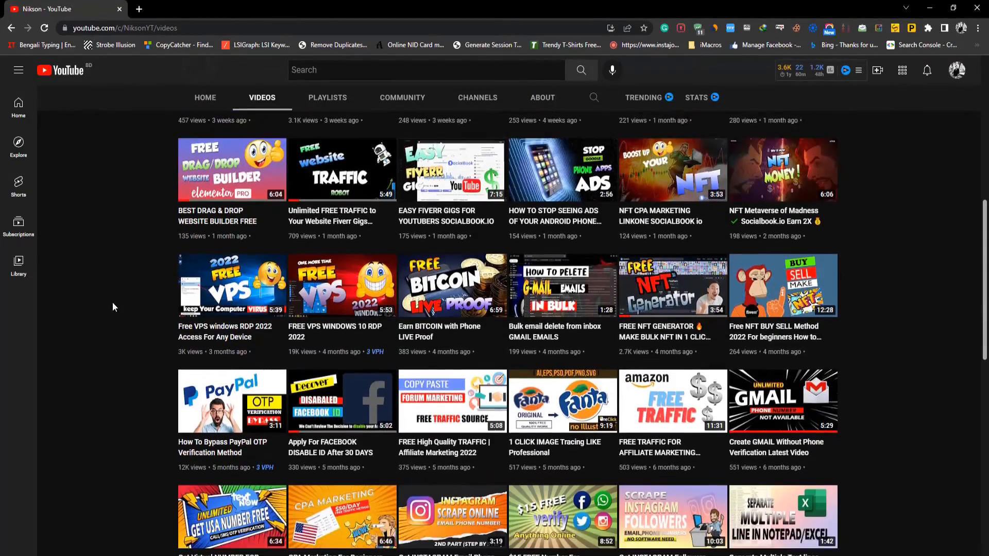
{"action": "scroll", "coordinate": [113, 303], "scroll_direction": "down", "scroll_amount": 10}
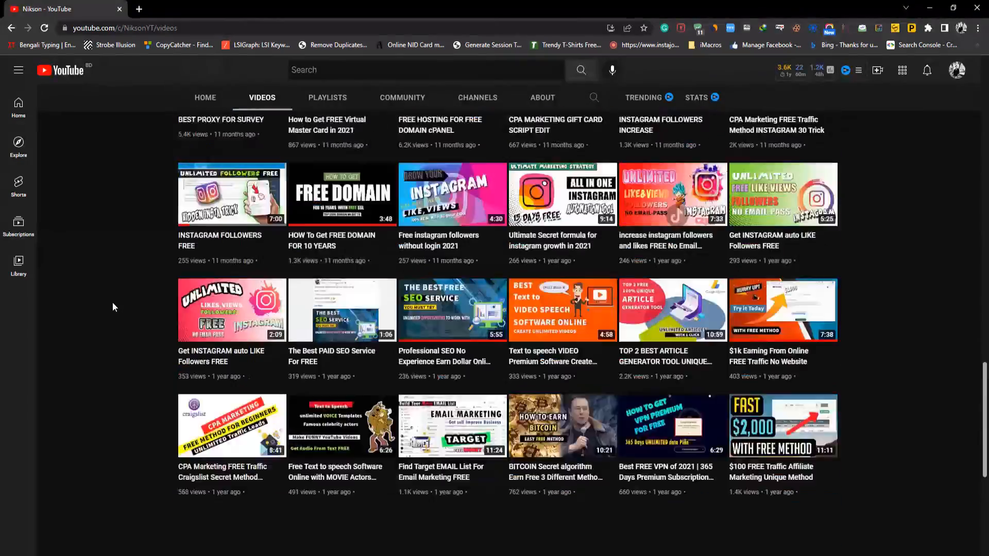
{"action": "scroll", "coordinate": [113, 303], "scroll_direction": "down", "scroll_amount": 10}
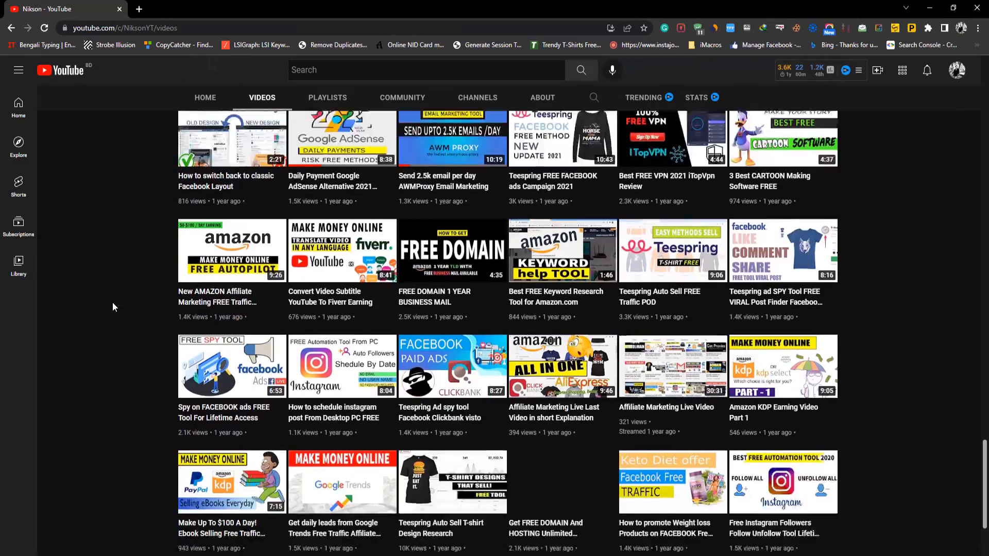
{"action": "scroll", "coordinate": [113, 303], "scroll_direction": "down", "scroll_amount": 7}
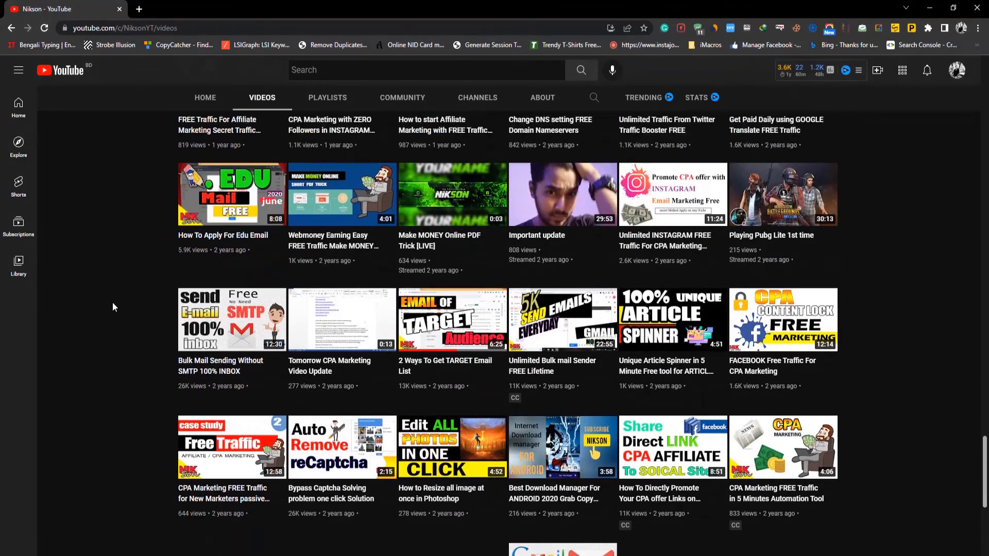
{"action": "scroll", "coordinate": [112, 302], "scroll_direction": "up", "scroll_amount": 1}
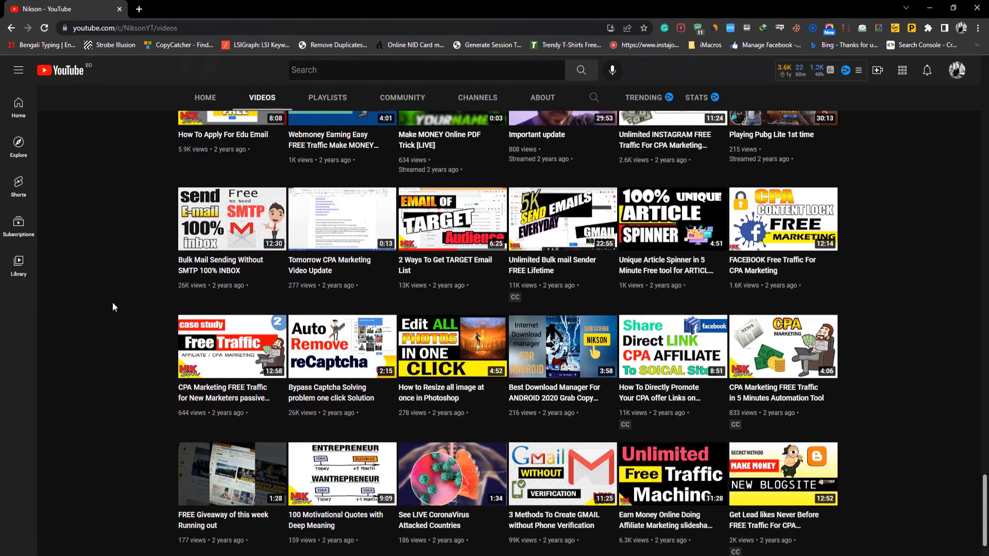